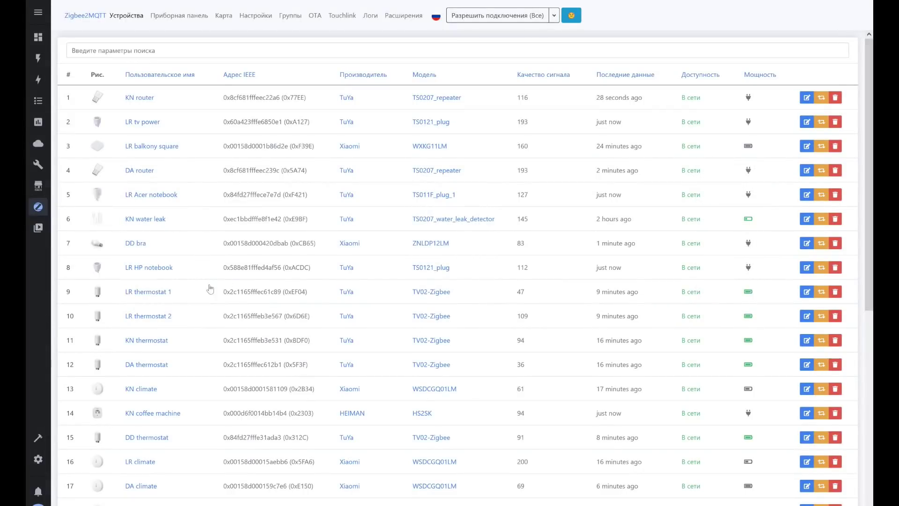
Step: Open the KN airgrill plug and examine its Zigbee model, manufacturer ID, description and exposed readings
{"action": "scroll", "coordinate": [211, 288], "scroll_direction": "down", "scroll_amount": 8}
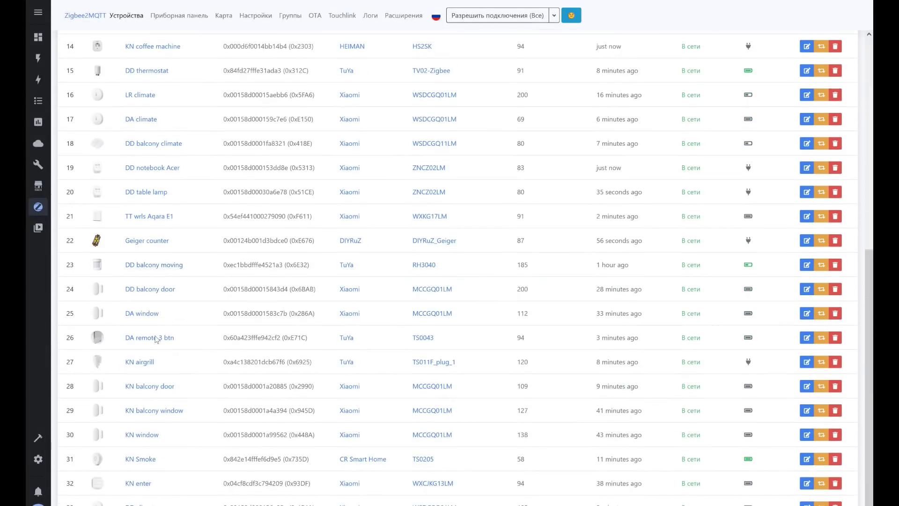
{"action": "left_click", "coordinate": [146, 363]}
{"action": "double_click", "coordinate": [423, 212]}
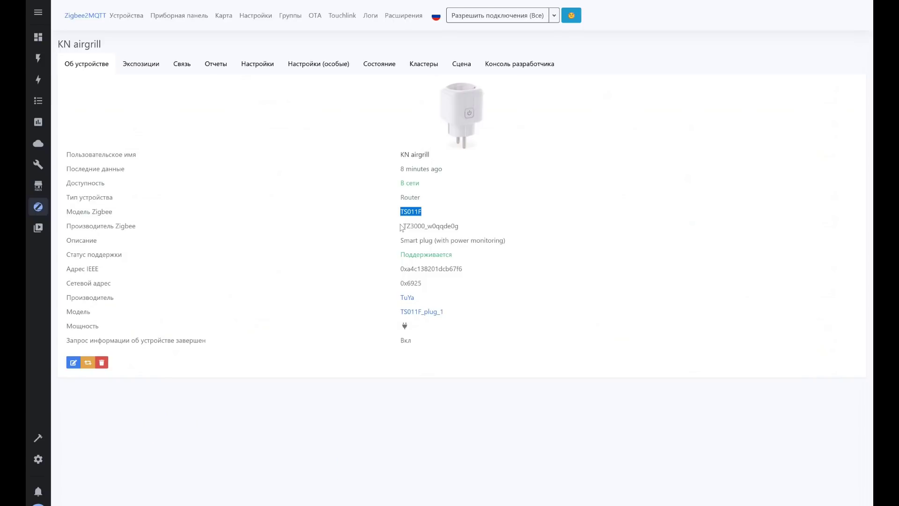
{"action": "left_click_drag", "start_coordinate": [400, 228], "coordinate": [467, 227]}
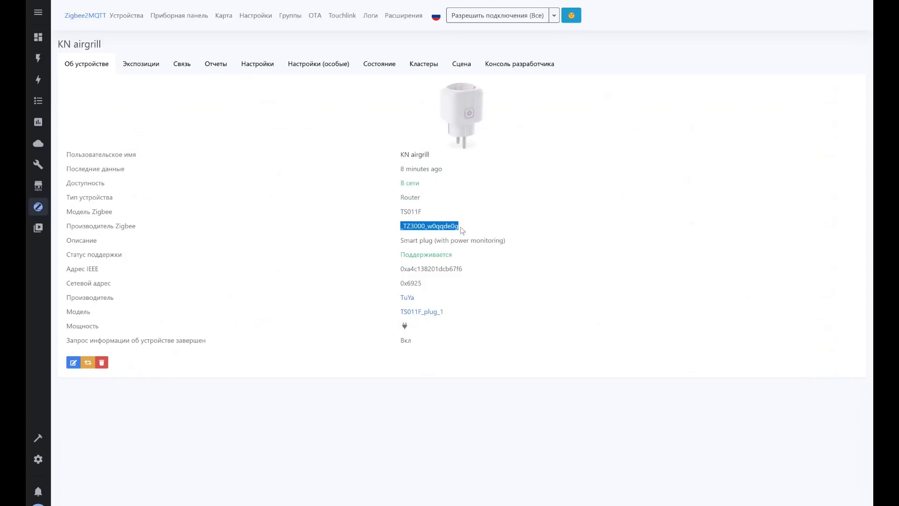
{"action": "left_click_drag", "start_coordinate": [400, 239], "coordinate": [533, 238]}
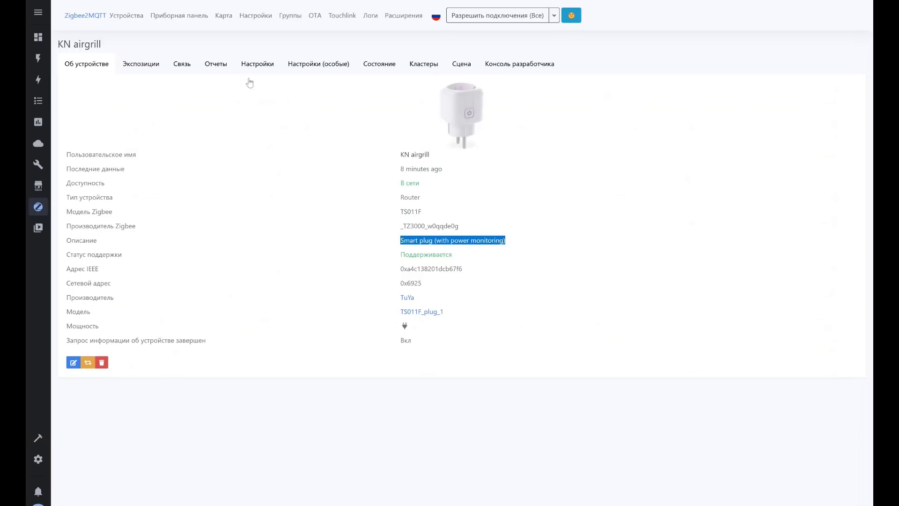
{"action": "left_click", "coordinate": [145, 65]}
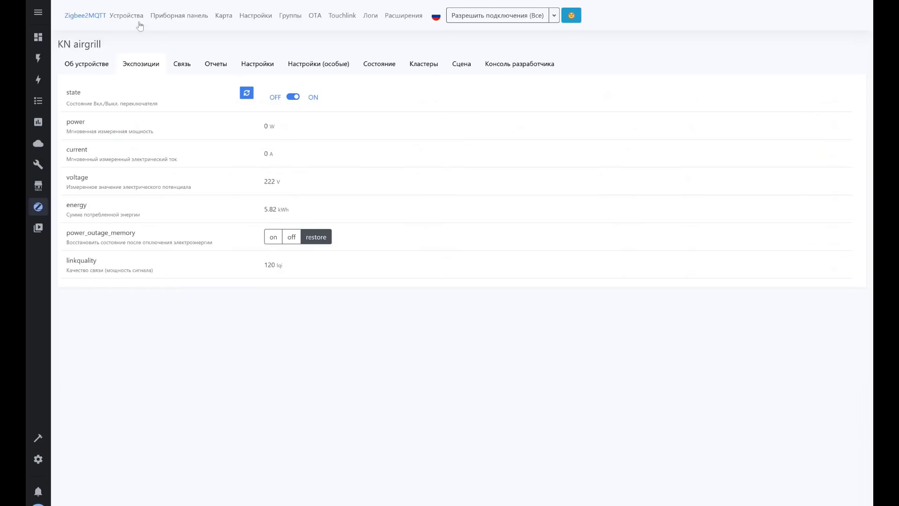
Step: Check the Zigbee2MQTT version and the coordinator firmware version in the program information
{"action": "left_click", "coordinate": [127, 16]}
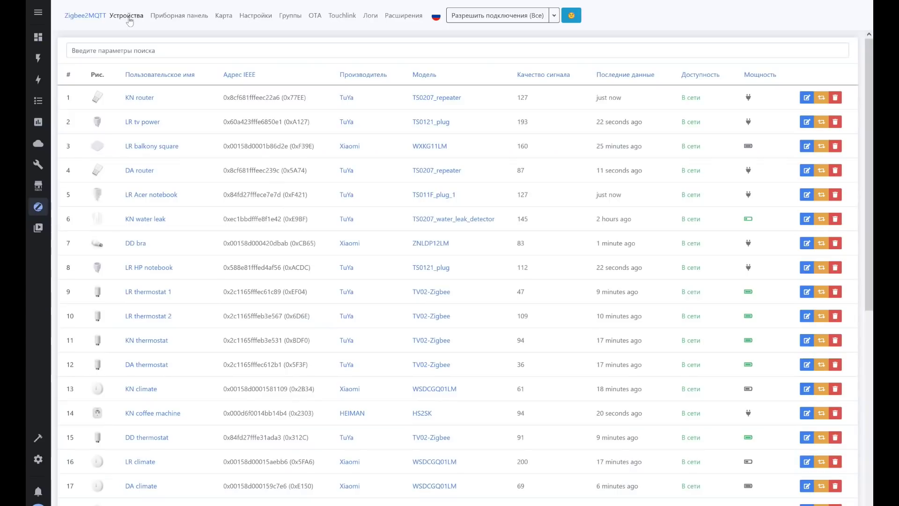
{"action": "left_click", "coordinate": [254, 17]}
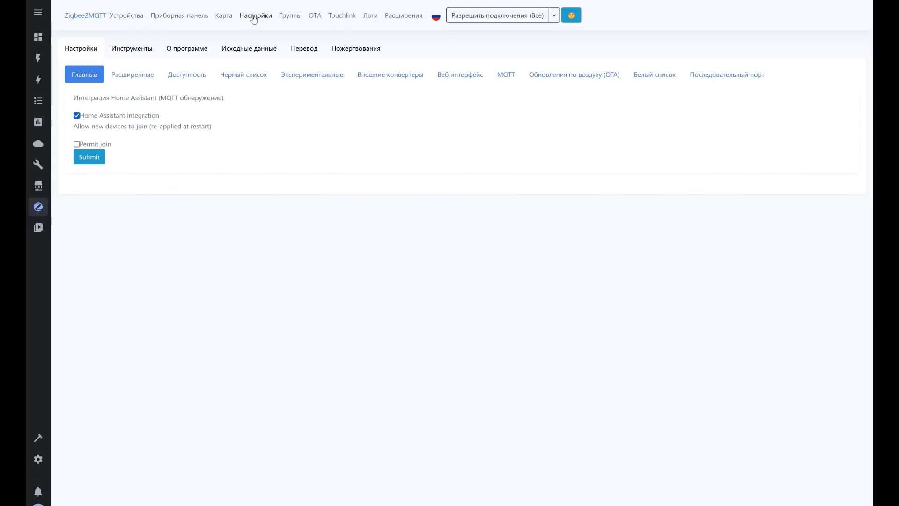
{"action": "left_click", "coordinate": [188, 49]}
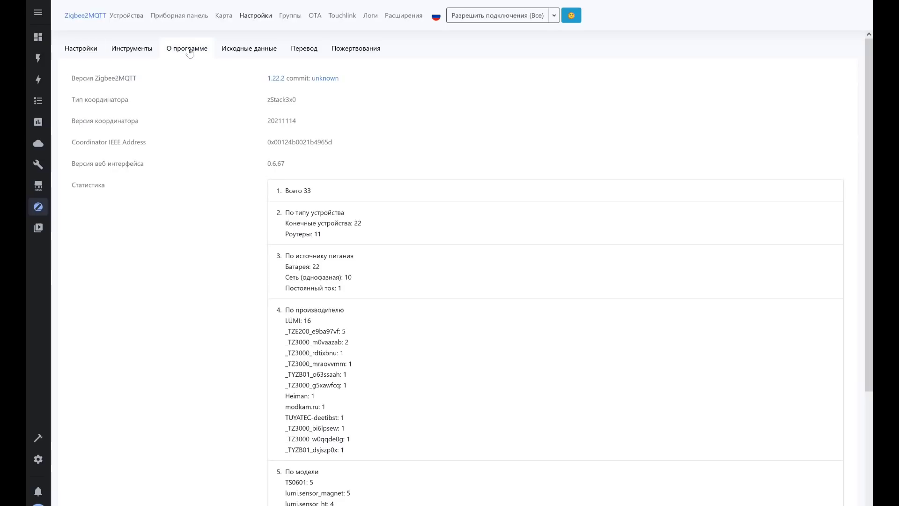
{"action": "left_click_drag", "start_coordinate": [267, 78], "coordinate": [285, 79]}
{"action": "left_click", "coordinate": [253, 124]}
{"action": "left_click_drag", "start_coordinate": [304, 122], "coordinate": [264, 120]}
Step: Permit joining for all devices and sort the device list by friendly name in descending order
{"action": "left_click", "coordinate": [129, 20]}
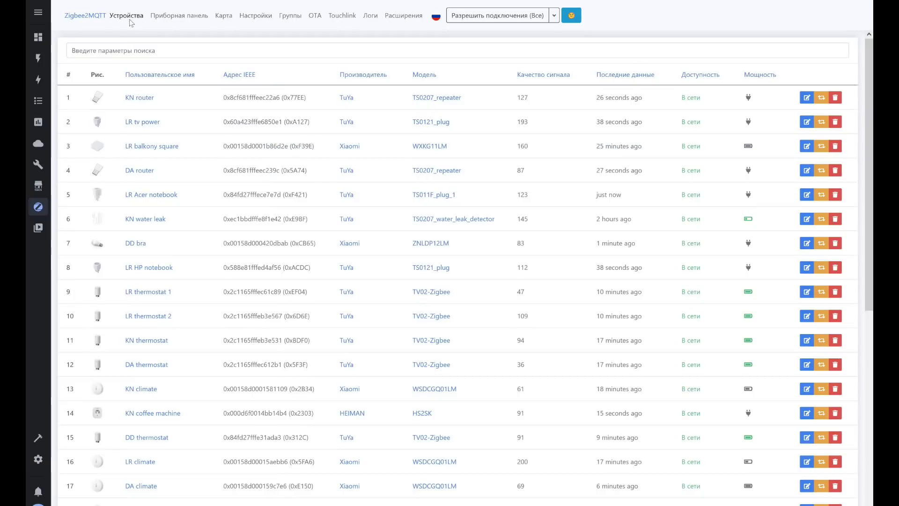
{"action": "left_click", "coordinate": [499, 19]}
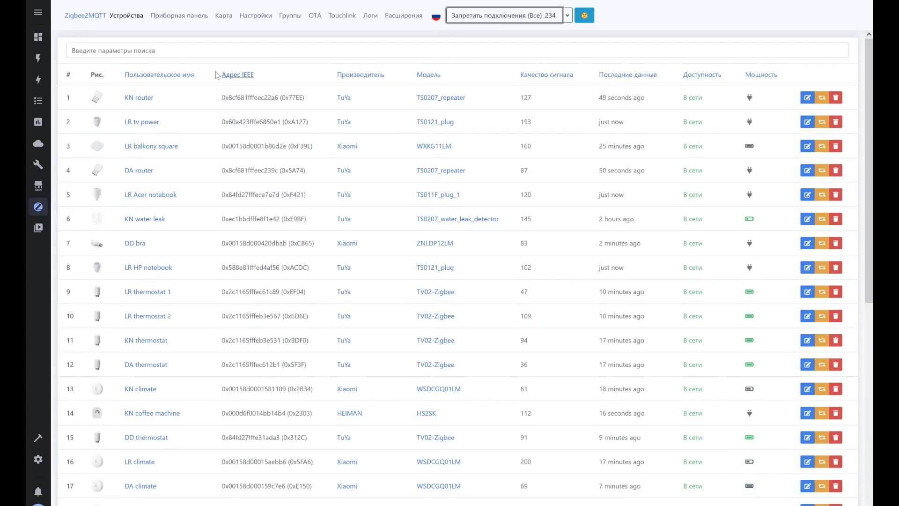
{"action": "left_click", "coordinate": [185, 74]}
{"action": "left_click", "coordinate": [185, 75]}
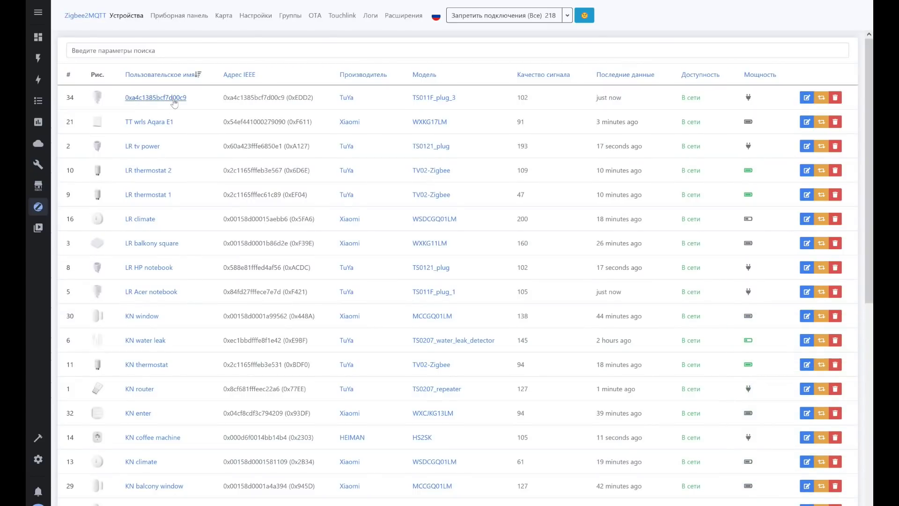
Step: Open the newly joined TS011F_plug_3 plug and examine its description and exposed readings
{"action": "left_click", "coordinate": [174, 101]}
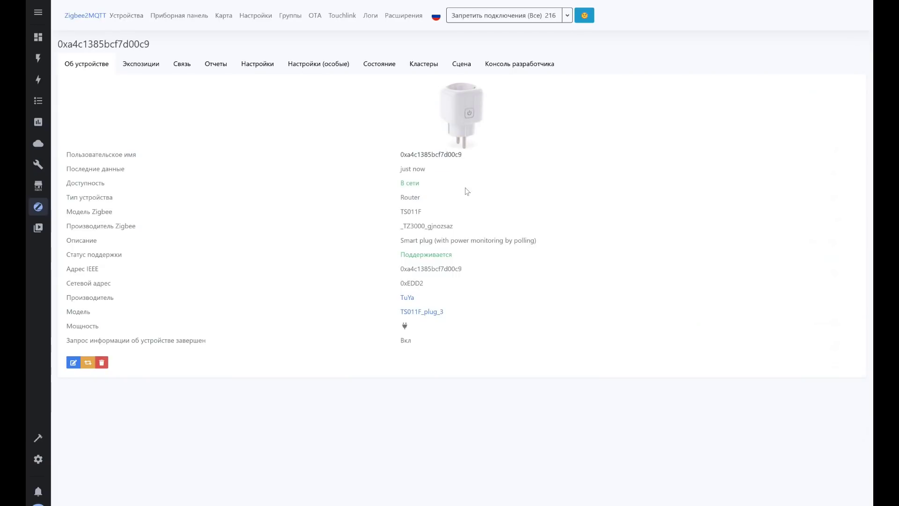
{"action": "left_click_drag", "start_coordinate": [401, 242], "coordinate": [520, 235]}
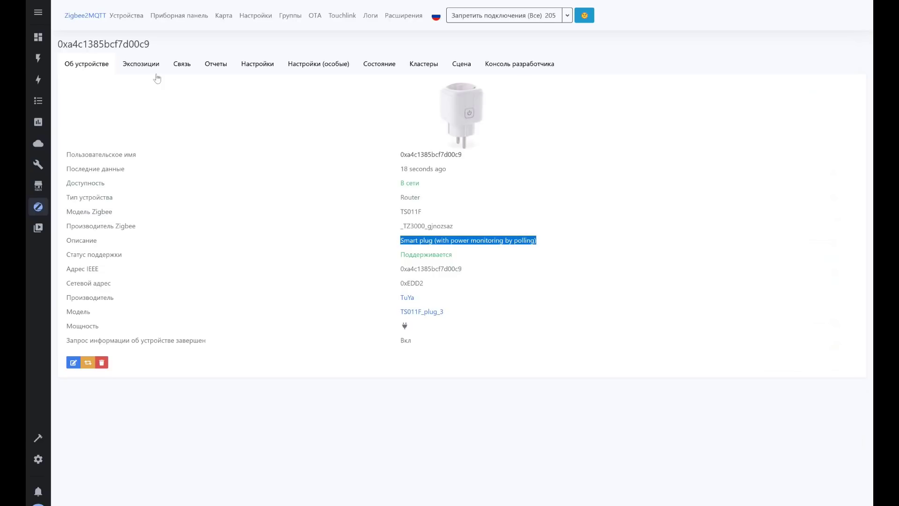
{"action": "left_click", "coordinate": [141, 65]}
Step: Test switching the TS011F_plug_3 plug on and off, leaving its state at OFF
{"action": "left_click", "coordinate": [307, 98]}
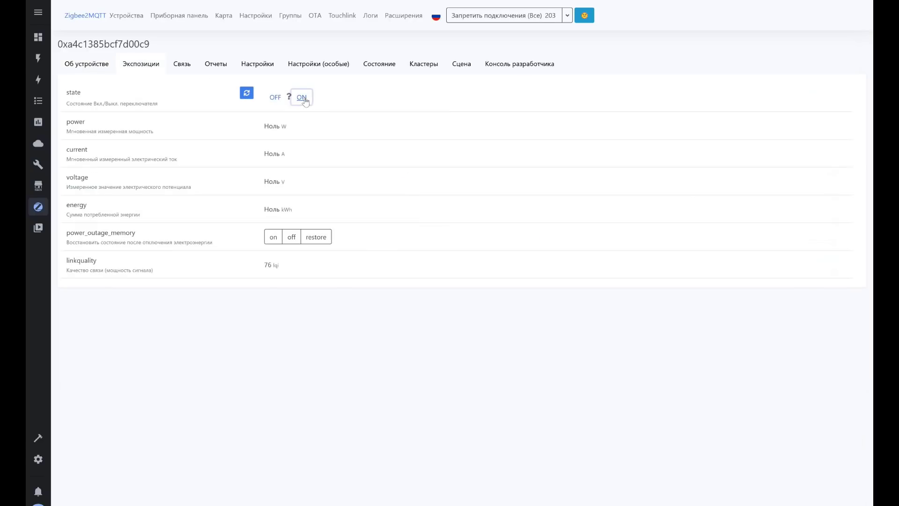
{"action": "left_click", "coordinate": [276, 99]}
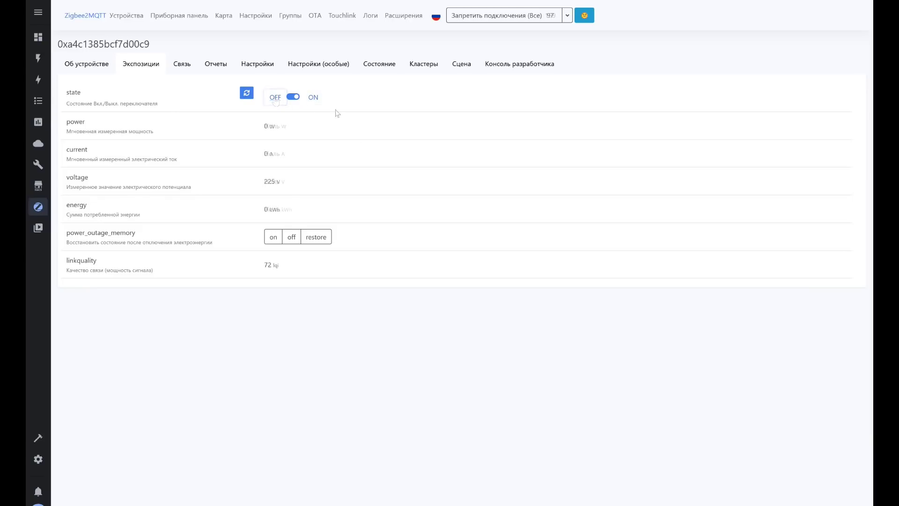
{"action": "left_click", "coordinate": [277, 99]}
{"action": "left_click", "coordinate": [313, 98]}
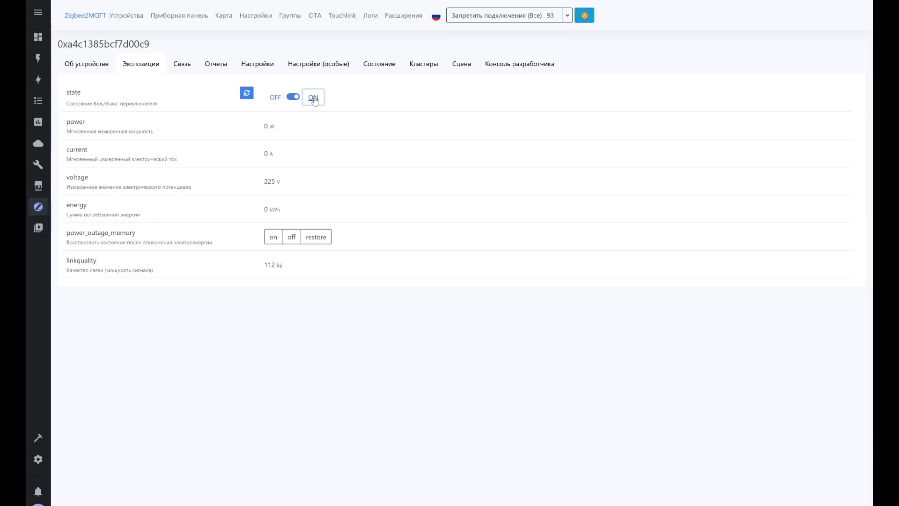
{"action": "left_click", "coordinate": [276, 98]}
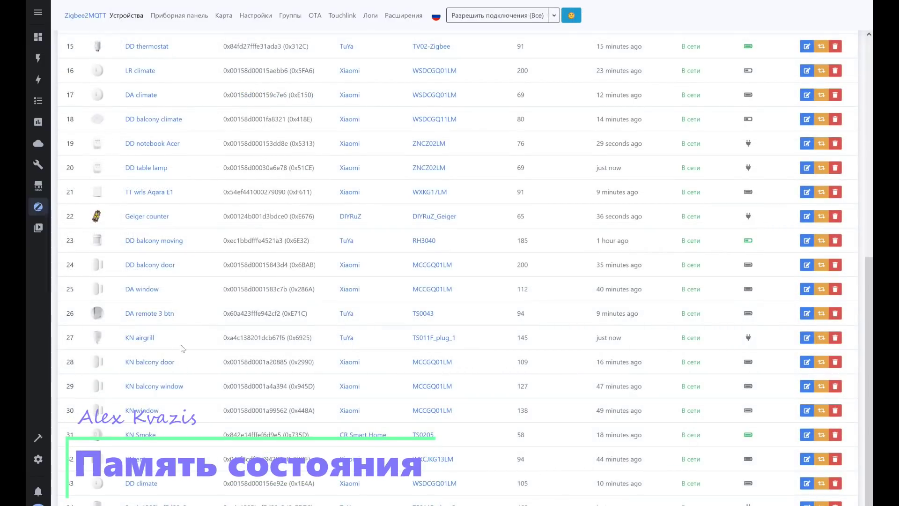
Step: Open the KN airgrill plug again and examine its manufacturer ID and exposed power_outage_memory setting
{"action": "left_click", "coordinate": [143, 338]}
{"action": "left_click_drag", "start_coordinate": [401, 226], "coordinate": [460, 226]}
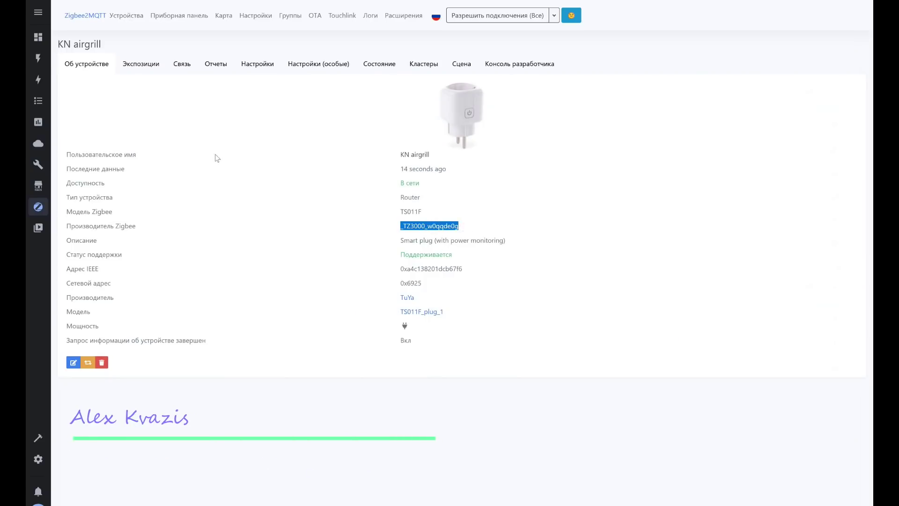
{"action": "left_click", "coordinate": [150, 68]}
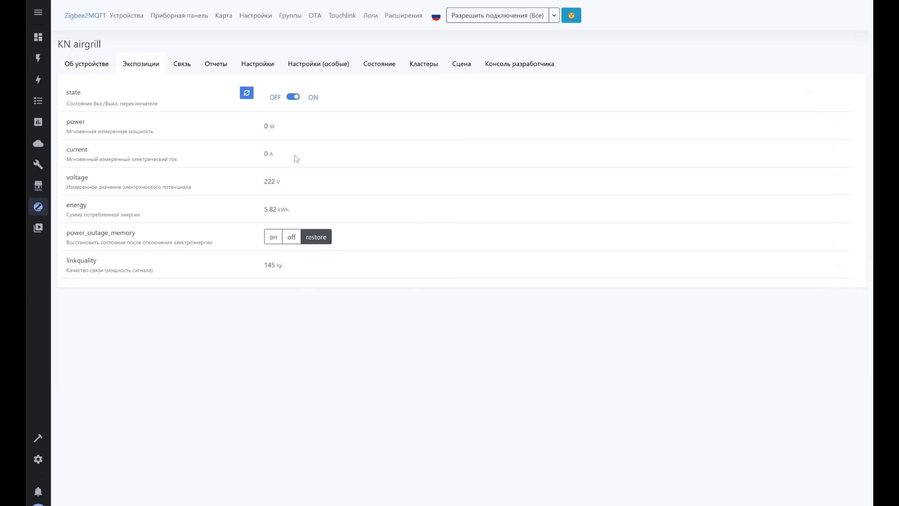
Step: Return to the unnamed TS011F_plug_3 plug and examine its power-monitoring description and exposed settings
{"action": "left_click", "coordinate": [127, 24]}
{"action": "scroll", "coordinate": [157, 403], "scroll_direction": "down", "scroll_amount": 7}
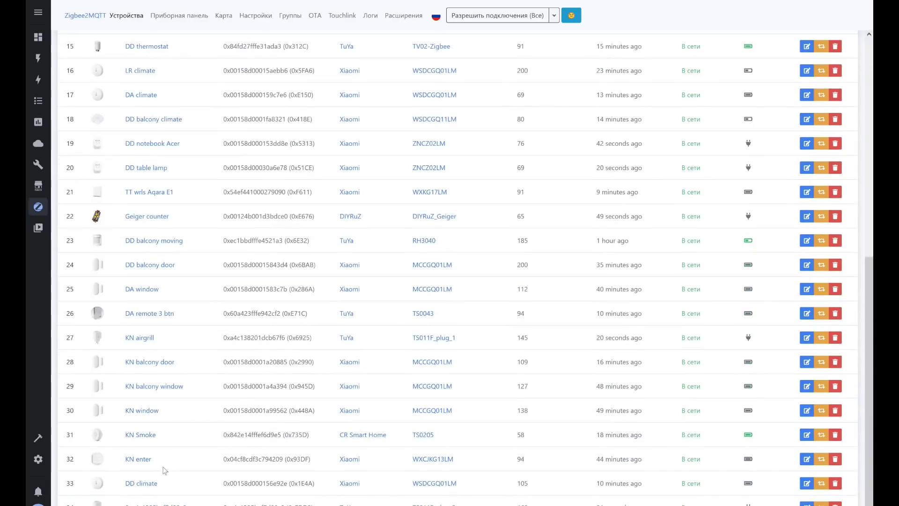
{"action": "left_click", "coordinate": [164, 504]}
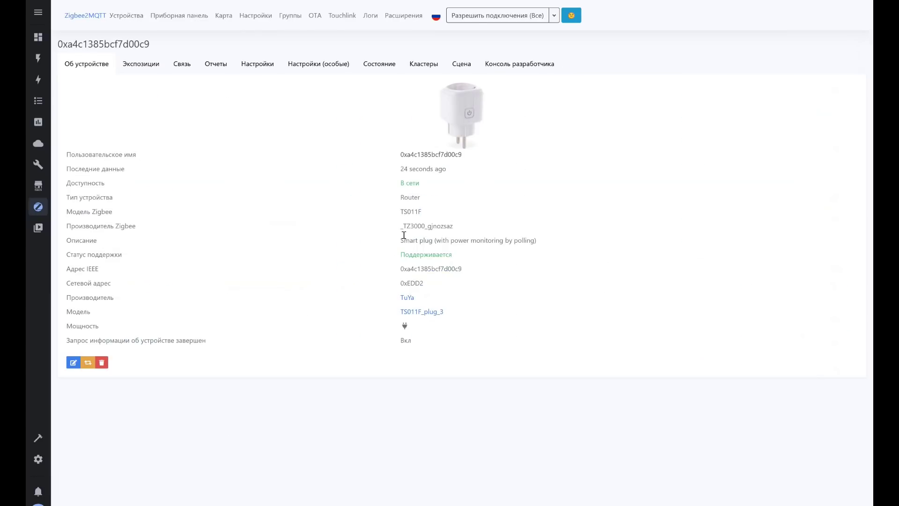
{"action": "left_click_drag", "start_coordinate": [401, 230], "coordinate": [523, 239]}
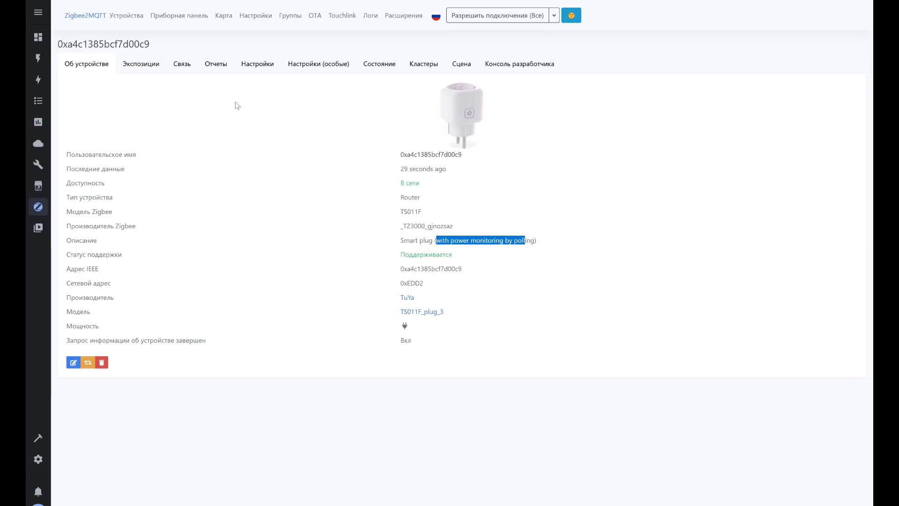
{"action": "left_click", "coordinate": [156, 68]}
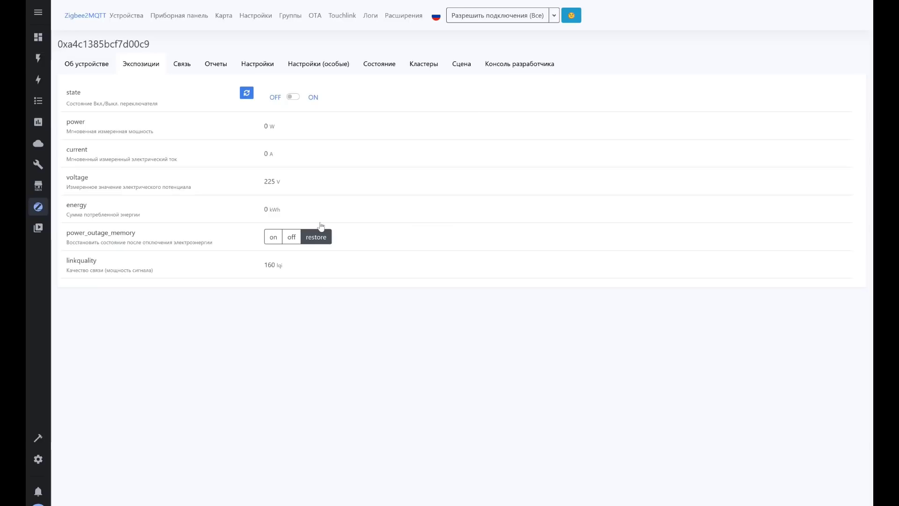
Step: Switch the TS011F_plug_3 plug on and set its power_outage_memory to on
{"action": "left_click", "coordinate": [313, 98]}
{"action": "left_click", "coordinate": [123, 17]}
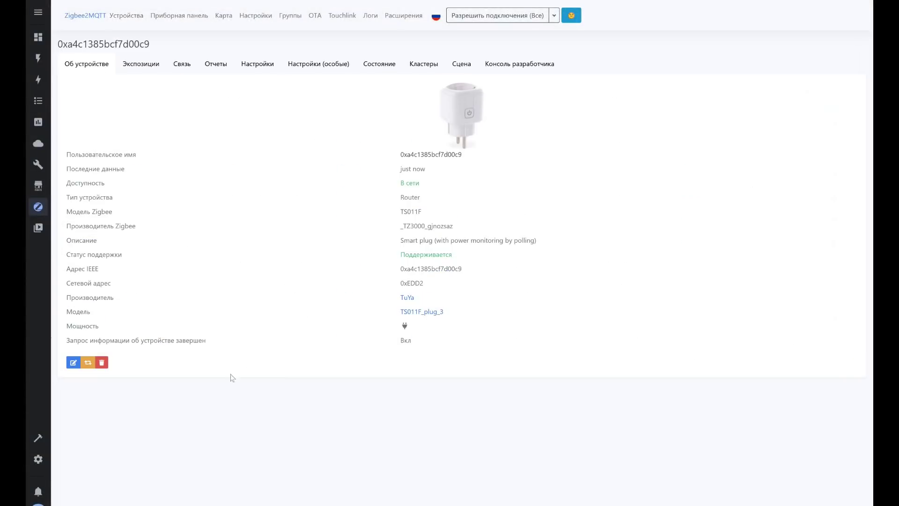
{"action": "left_click", "coordinate": [147, 67]}
{"action": "left_click", "coordinate": [272, 239]}
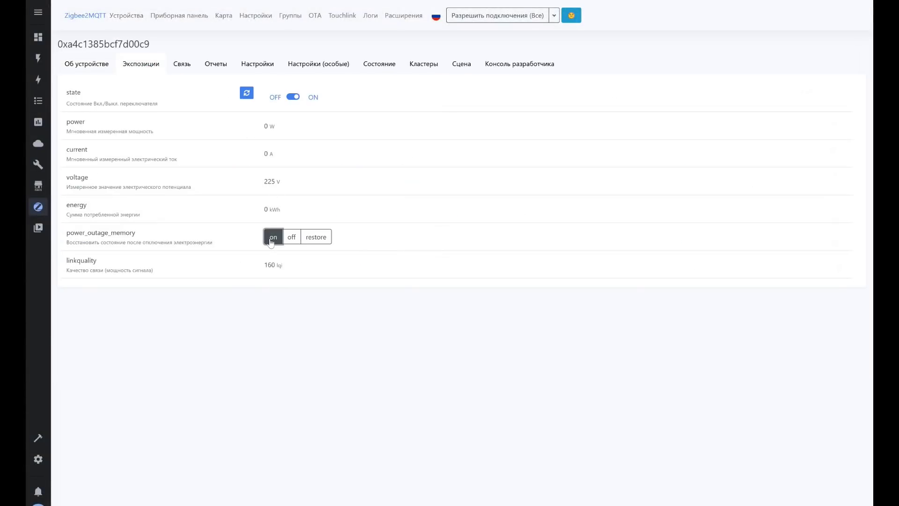
Step: Set power_outage_memory to on for the KN airgrill plug and return to the device list
{"action": "left_click", "coordinate": [133, 18]}
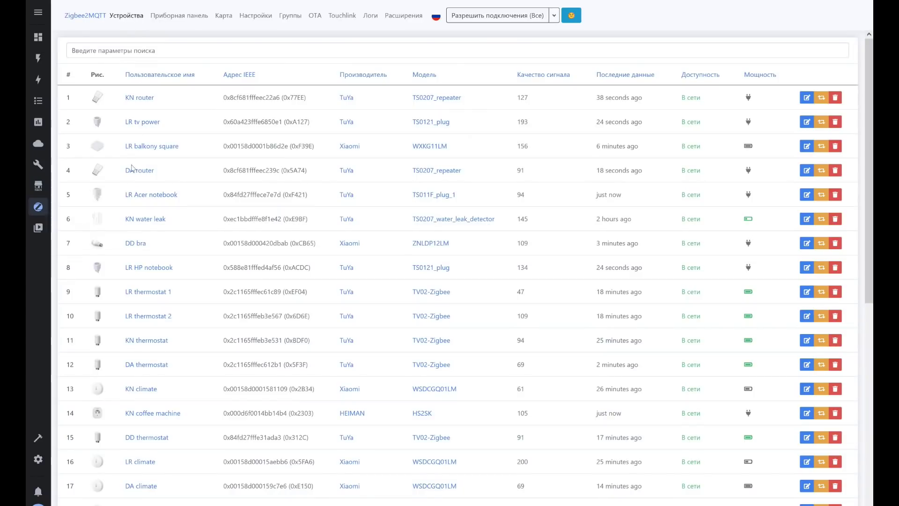
{"action": "scroll", "coordinate": [131, 287], "scroll_direction": "down", "scroll_amount": 8}
{"action": "left_click", "coordinate": [153, 344]}
{"action": "left_click", "coordinate": [149, 64]}
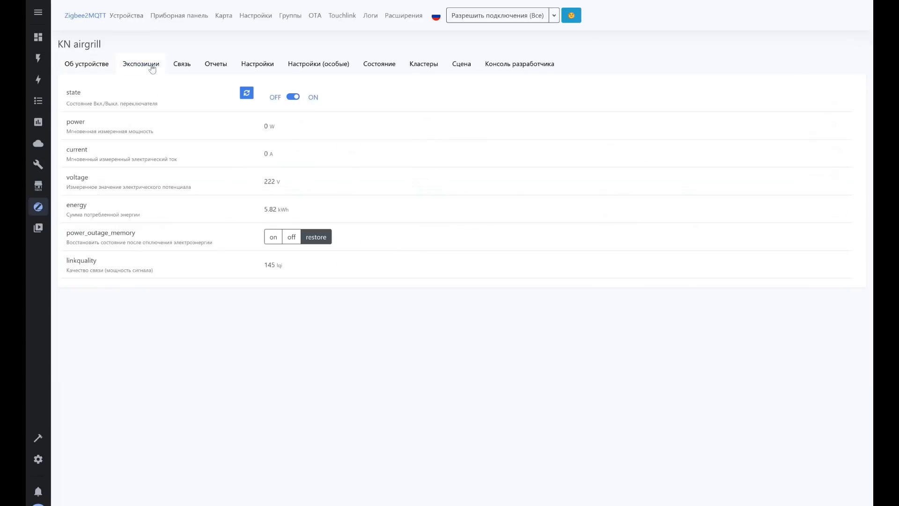
{"action": "left_click", "coordinate": [272, 238]}
{"action": "left_click", "coordinate": [128, 15]}
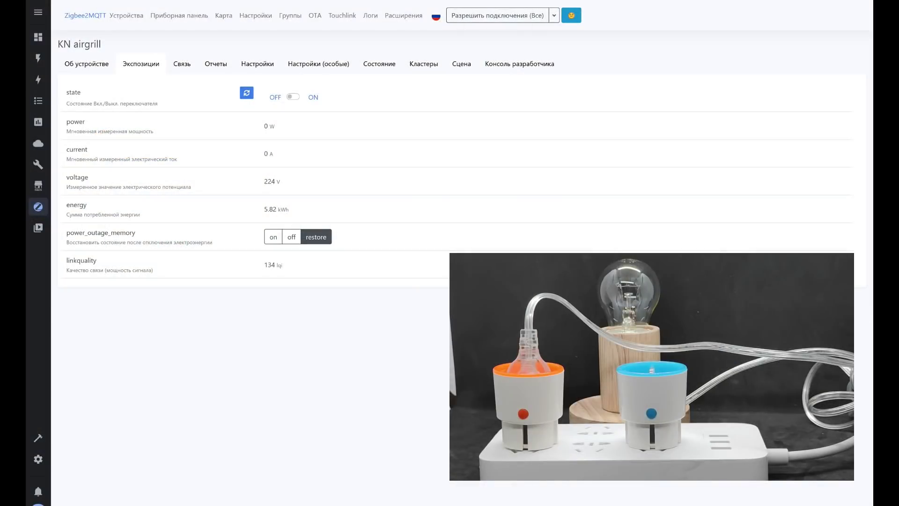
Step: Switch the KN airgrill plug on and off three times to test how quickly its power reading updates
{"action": "left_click", "coordinate": [313, 97]}
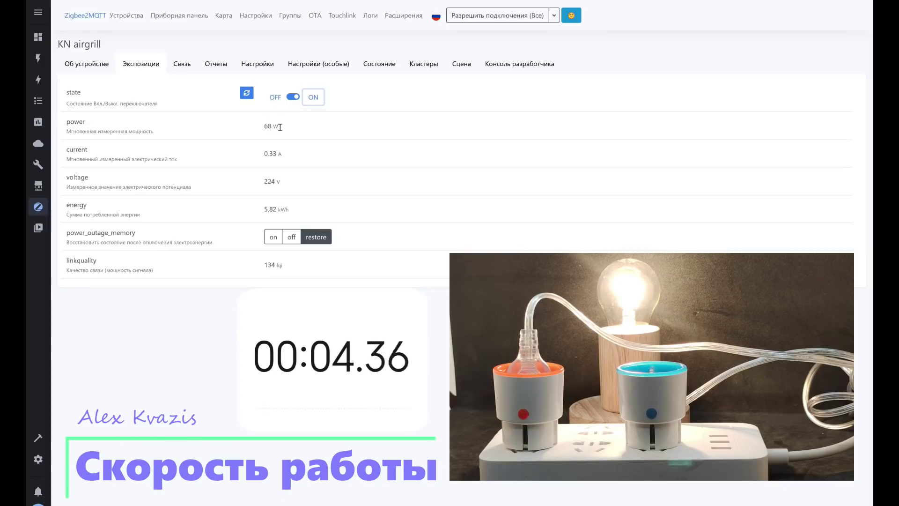
{"action": "left_click", "coordinate": [275, 98]}
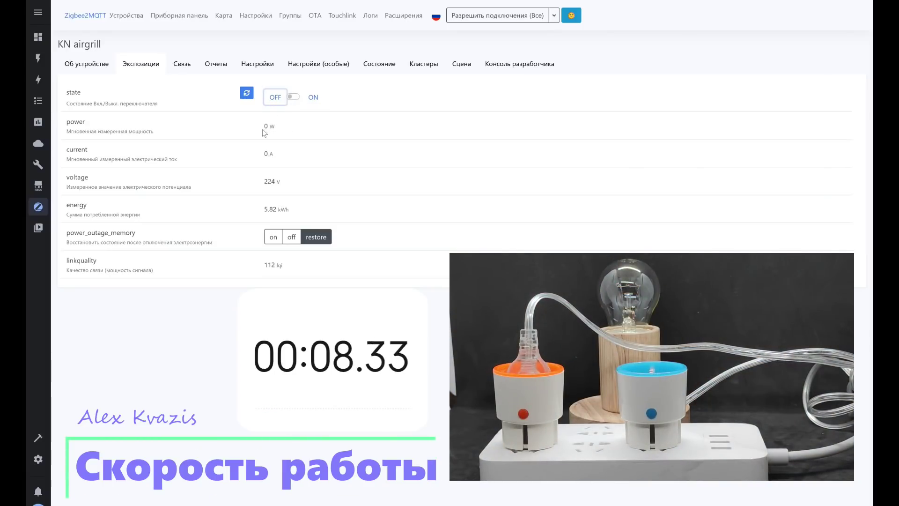
{"action": "left_click", "coordinate": [313, 99]}
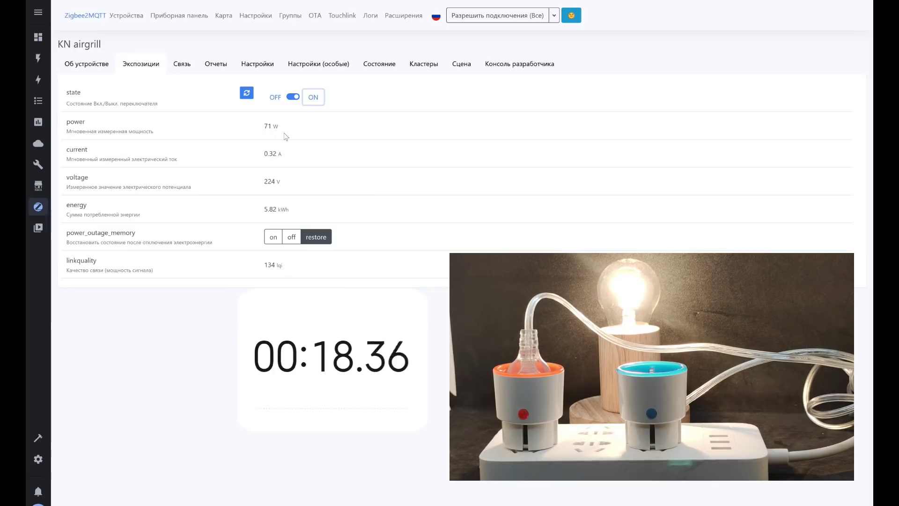
{"action": "left_click", "coordinate": [275, 97]}
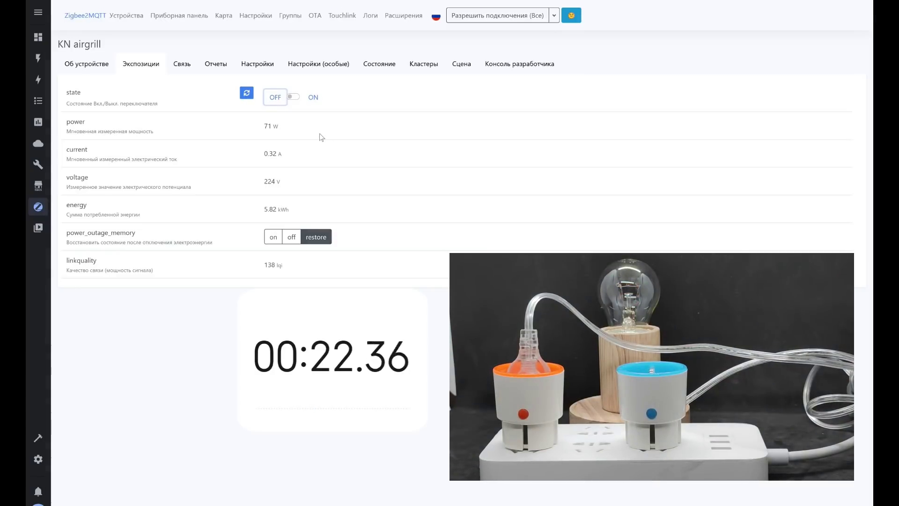
{"action": "left_click", "coordinate": [313, 97]}
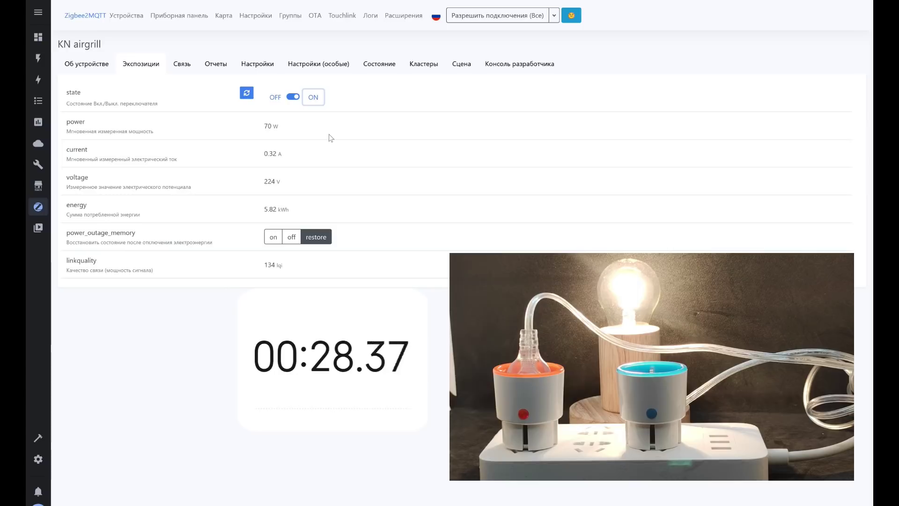
{"action": "left_click", "coordinate": [275, 97]}
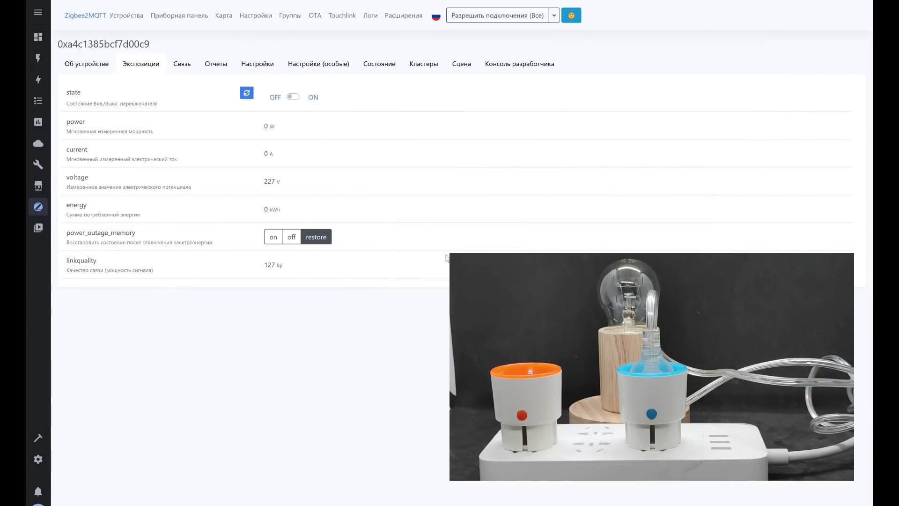
Step: Switch the new TS011F plug on and off twice to test how quickly its power reading updates
{"action": "left_click", "coordinate": [313, 97]}
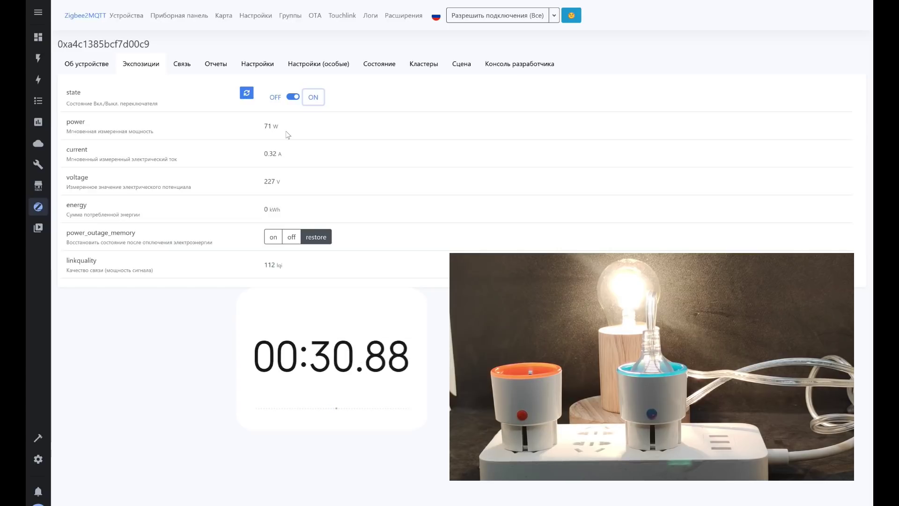
{"action": "left_click", "coordinate": [276, 98]}
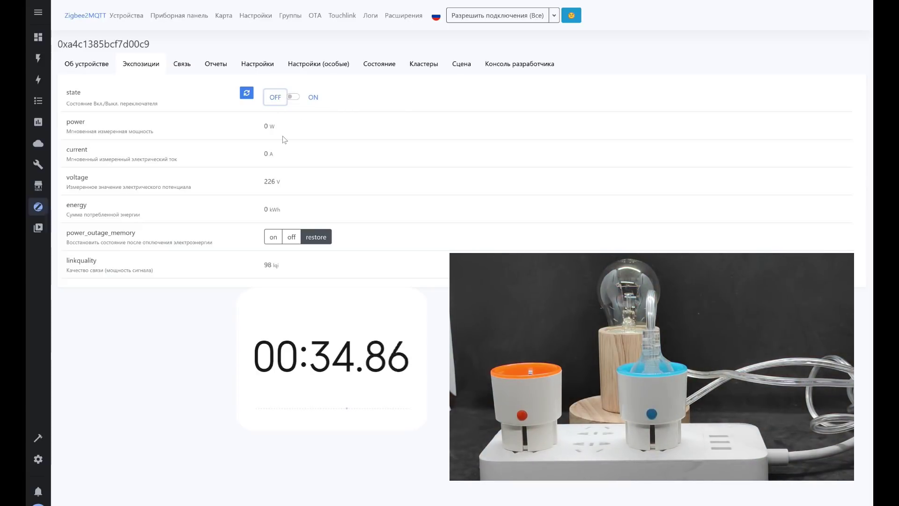
{"action": "left_click", "coordinate": [313, 98]}
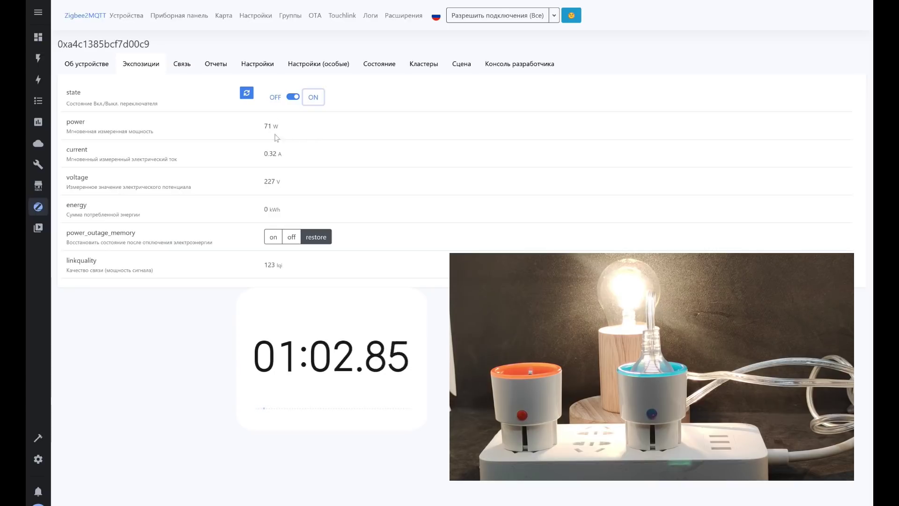
{"action": "left_click", "coordinate": [275, 97]}
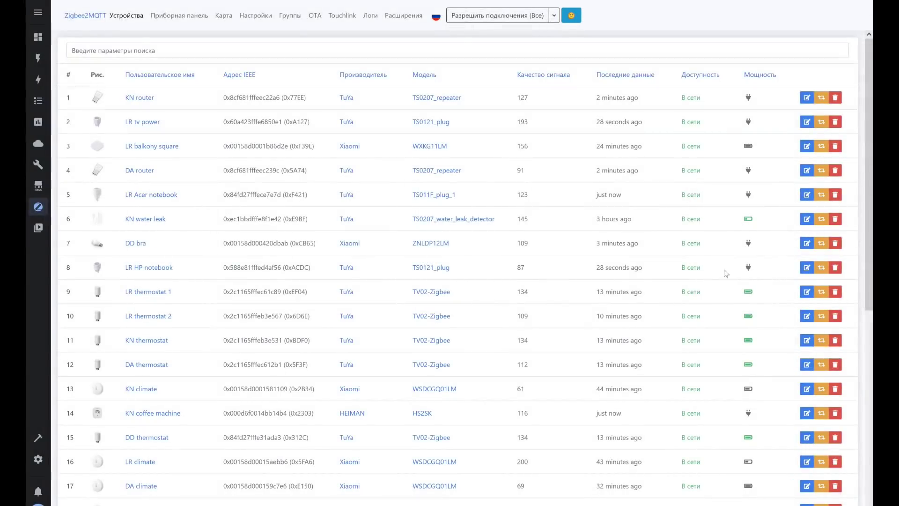
Step: Allow all devices to join, pair the TuYa plug, sort the device list by descending friendly name and open the new plug's exposed settings
{"action": "left_click", "coordinate": [506, 20]}
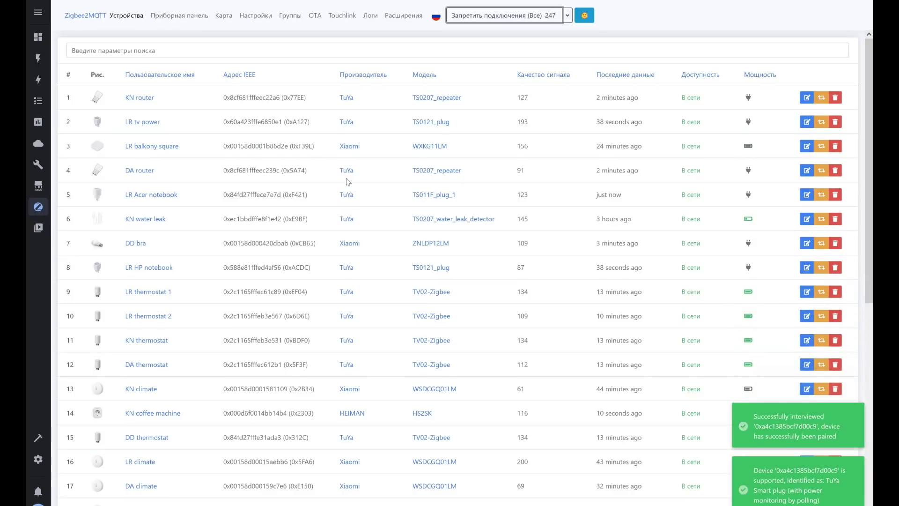
{"action": "left_click", "coordinate": [178, 77]}
{"action": "left_click", "coordinate": [178, 76]}
{"action": "left_click", "coordinate": [167, 97]}
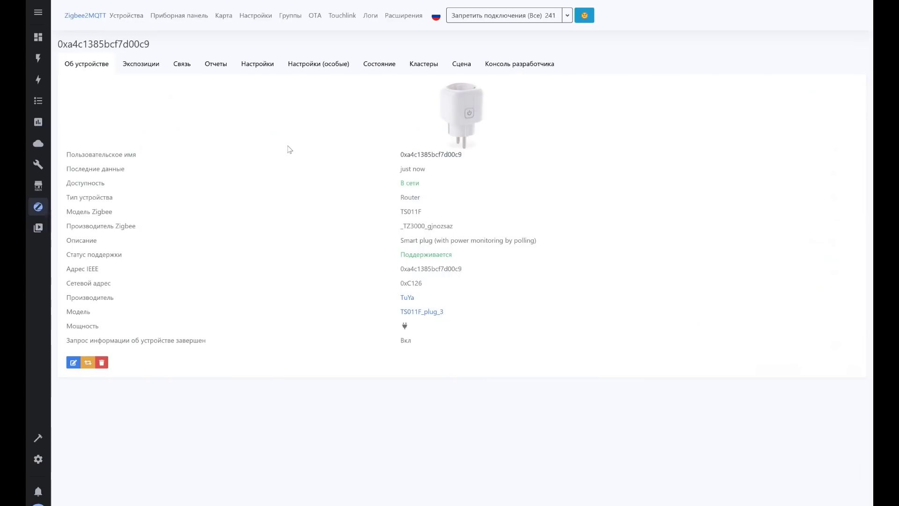
{"action": "left_click", "coordinate": [140, 64]}
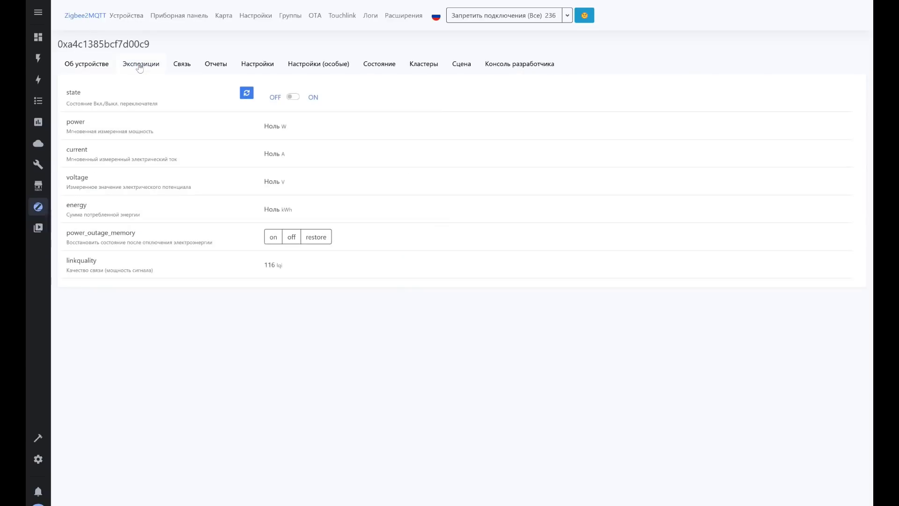
Step: Test switching the newly paired plug on and off, and set its power_outage_memory to restore
{"action": "left_click", "coordinate": [313, 98]}
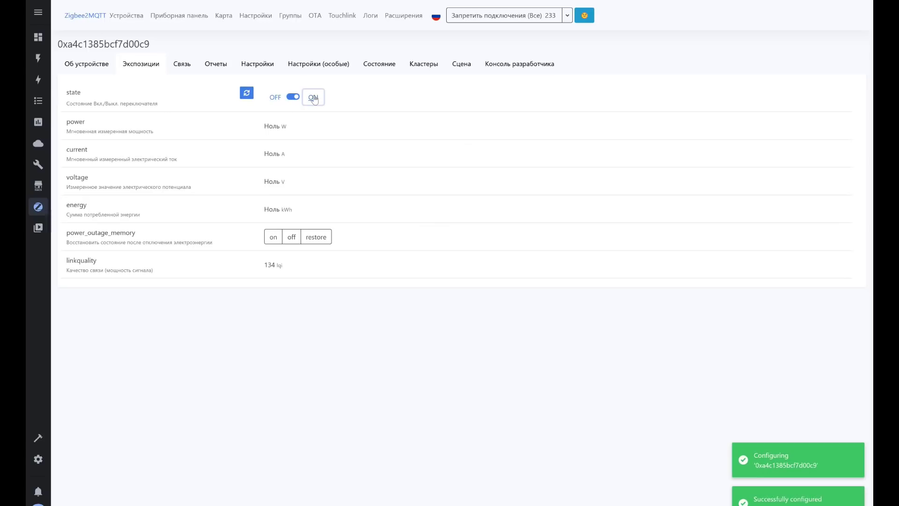
{"action": "left_click", "coordinate": [313, 99]}
{"action": "left_click", "coordinate": [276, 98]}
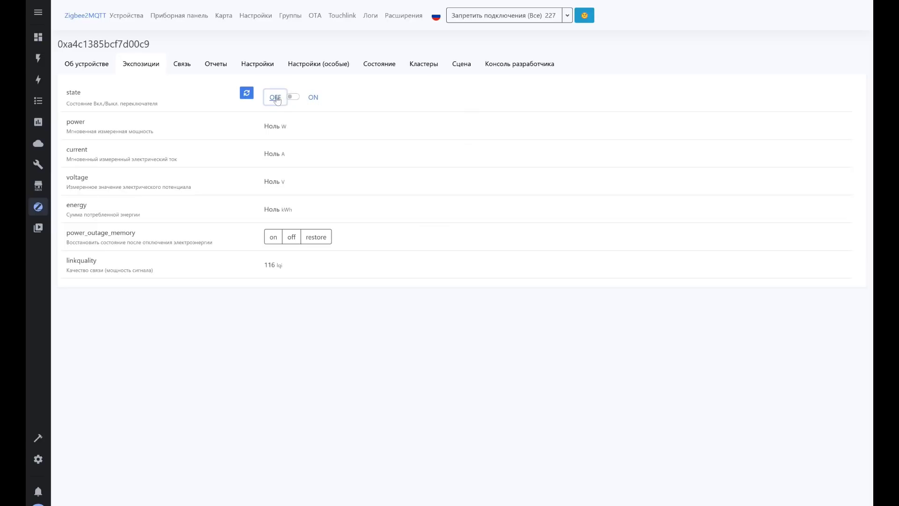
{"action": "left_click", "coordinate": [321, 237]}
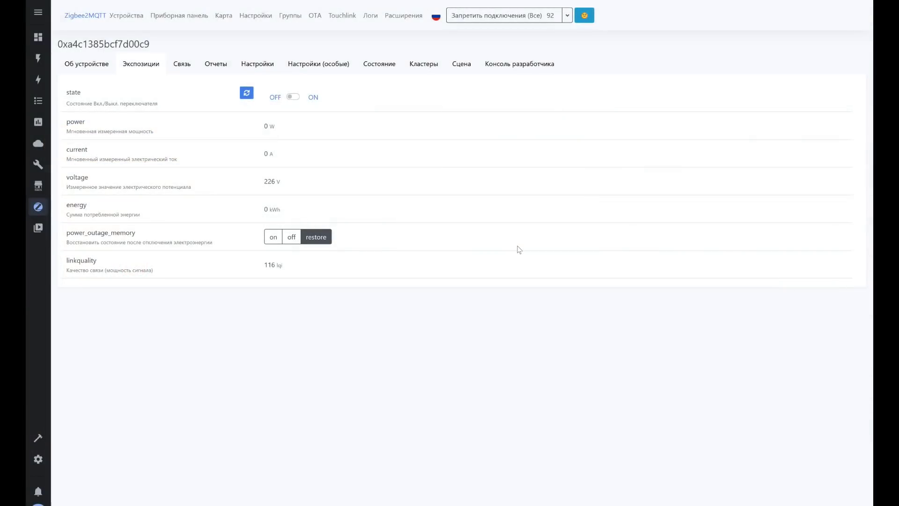
Step: Switch the TS011F_plug_3 plug on and examine the power-monitoring wording in its device description
{"action": "left_click", "coordinate": [313, 97]}
{"action": "left_click", "coordinate": [91, 64]}
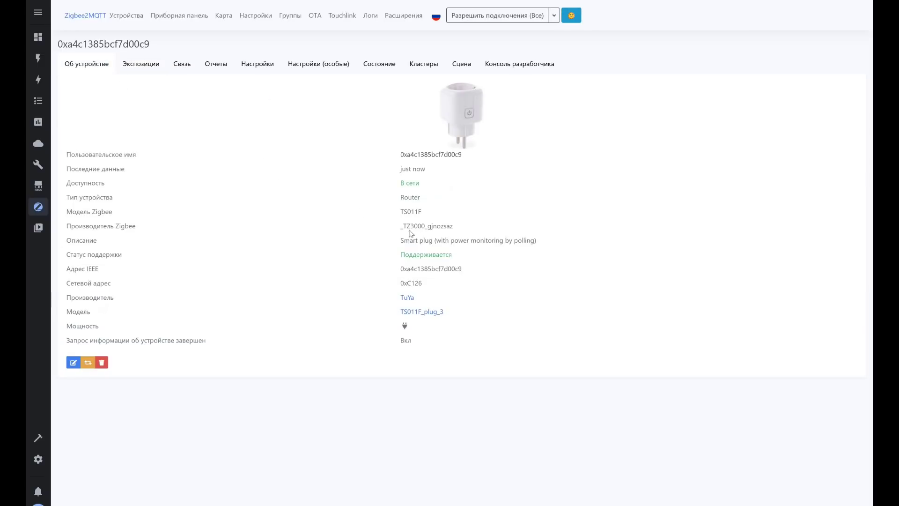
{"action": "left_click_drag", "start_coordinate": [437, 240], "coordinate": [536, 244]}
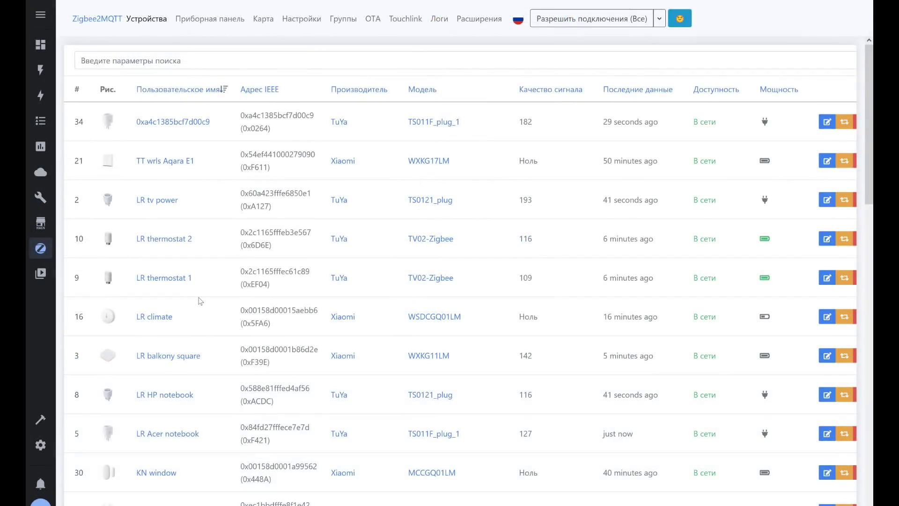
Step: Open the KN airgrill device details, check its power-monitoring description and copy its Zigbee manufacturer name _TZ3000_w0qqde0g
{"action": "scroll", "coordinate": [197, 295], "scroll_direction": "down", "scroll_amount": 8}
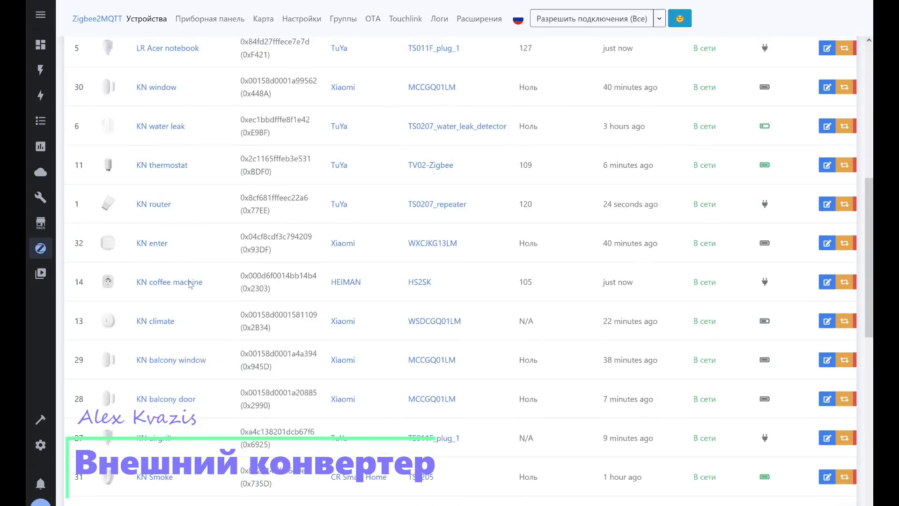
{"action": "scroll", "coordinate": [190, 283], "scroll_direction": "down", "scroll_amount": 1}
{"action": "left_click", "coordinate": [152, 373]}
{"action": "left_click_drag", "start_coordinate": [448, 289], "coordinate": [528, 289]}
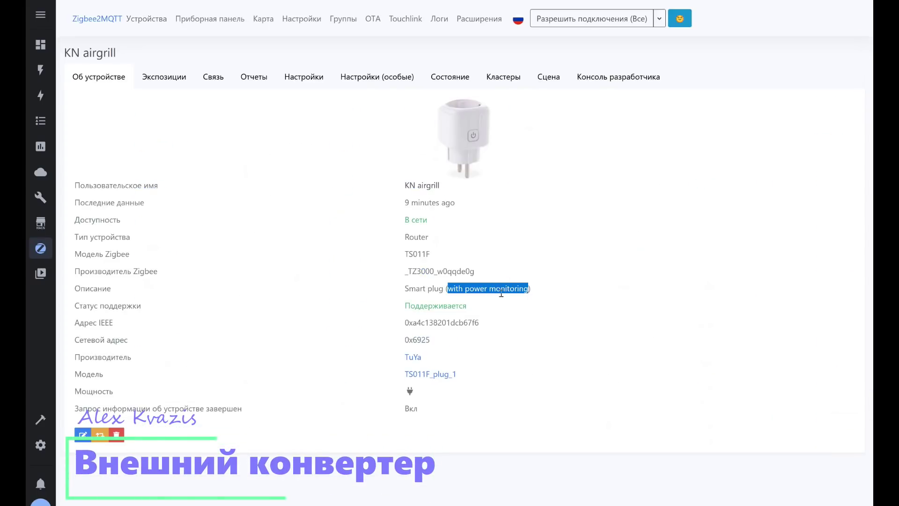
{"action": "left_click_drag", "start_coordinate": [406, 272], "coordinate": [475, 274]}
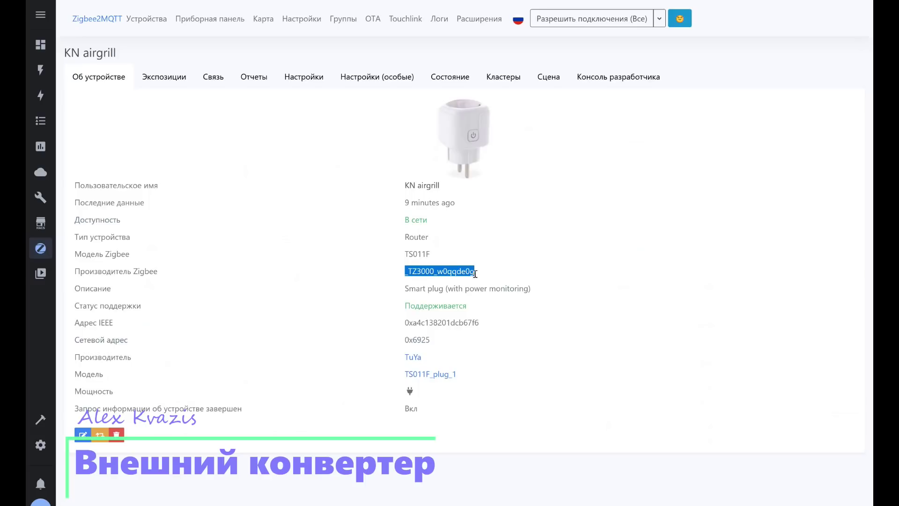
{"action": "right_click", "coordinate": [465, 270]}
{"action": "left_click", "coordinate": [473, 280]}
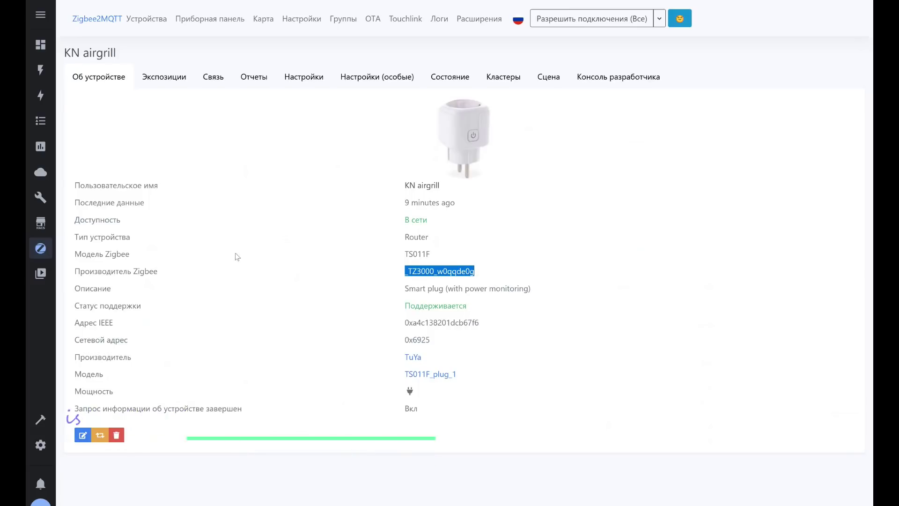
Step: Switch to tuya.js in the zigbee-herdsman-converters repository on GitHub and find _TZ3000_w0qqde0g in it
{"action": "left_click", "coordinate": [165, 10]}
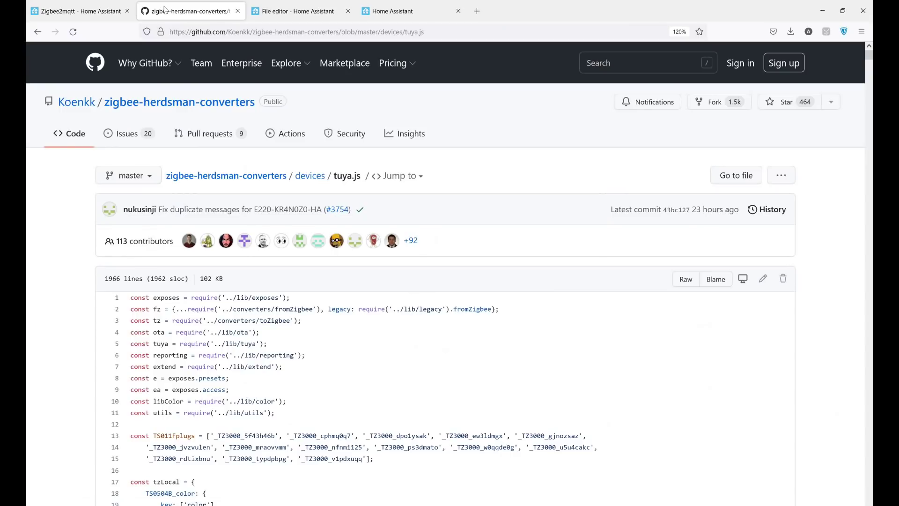
{"action": "left_click", "coordinate": [435, 33]}
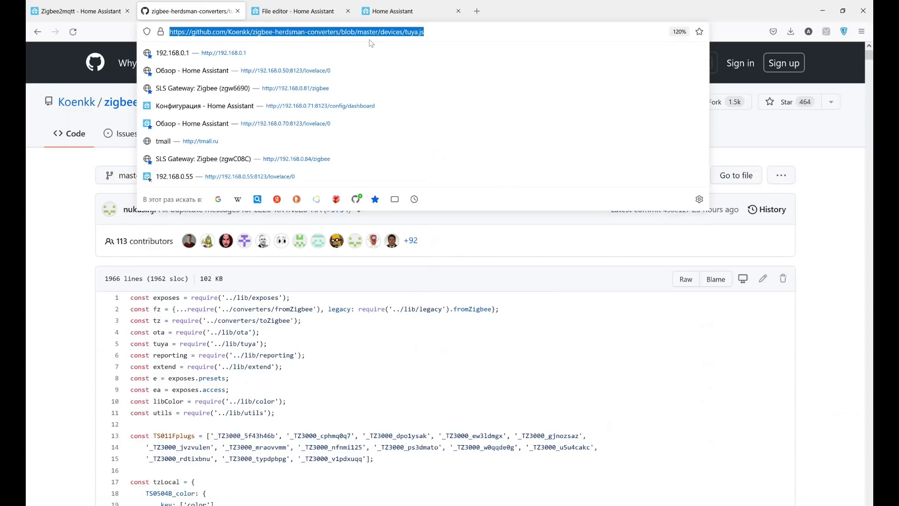
{"action": "left_click", "coordinate": [48, 177]}
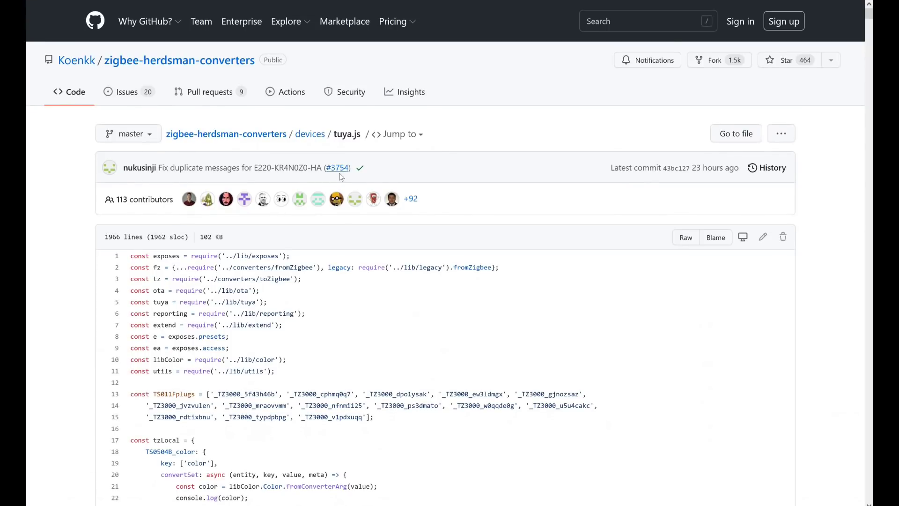
{"action": "key", "text": "ctrl+v"}
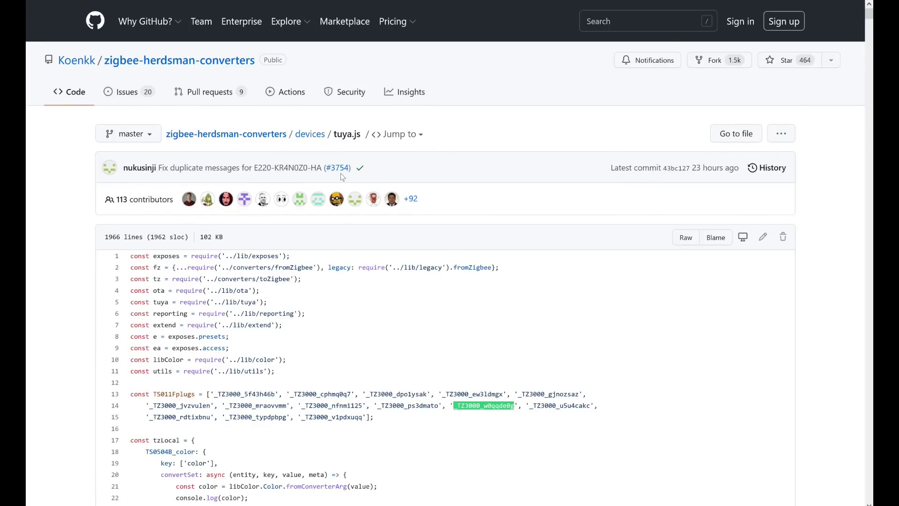
{"action": "left_click_drag", "start_coordinate": [453, 405], "coordinate": [515, 406]}
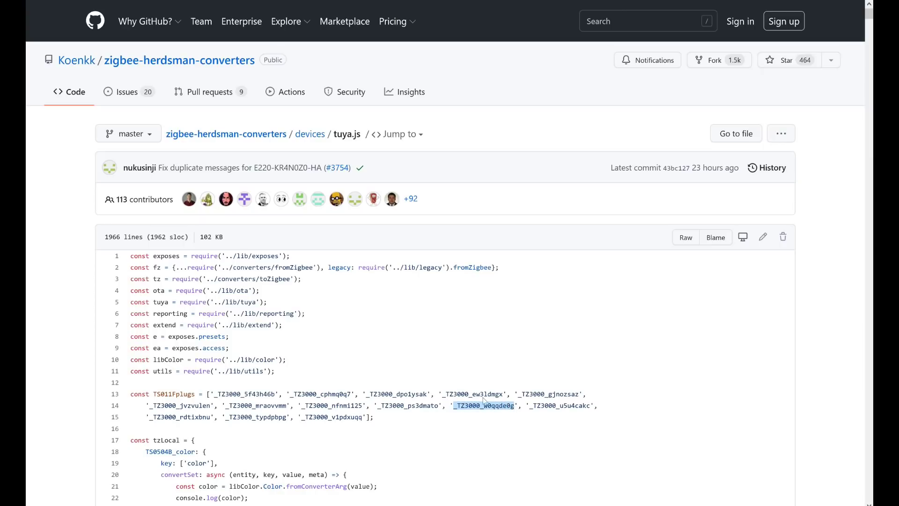
Step: Search tuya.js for TS011Fplugs and select the TS011F_plug_1 definition block described as Smart plug (with power monitoring)
{"action": "left_click_drag", "start_coordinate": [154, 394], "coordinate": [192, 394]}
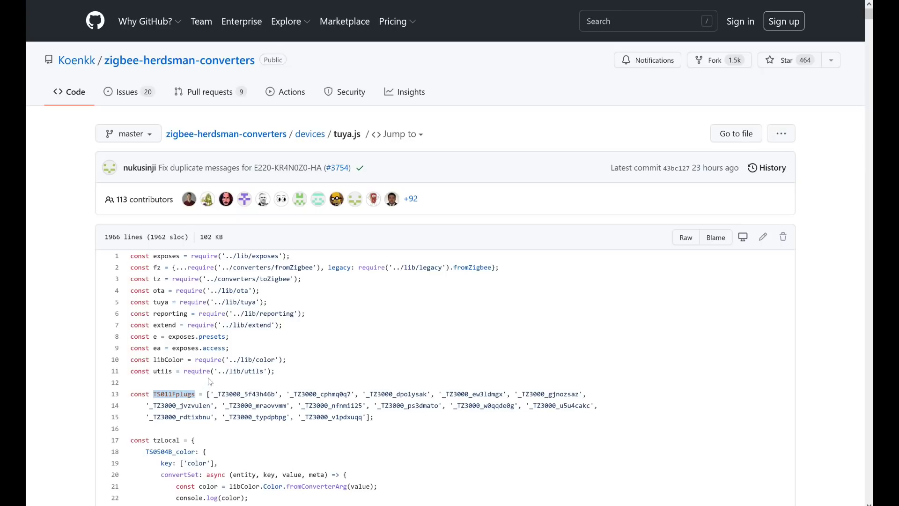
{"action": "key", "text": "ctrl+f"}
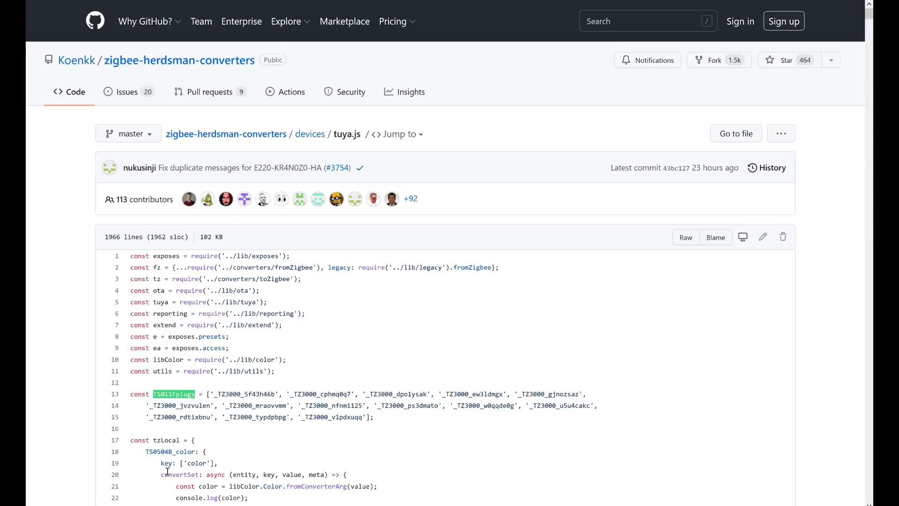
{"action": "key", "text": "Return"}
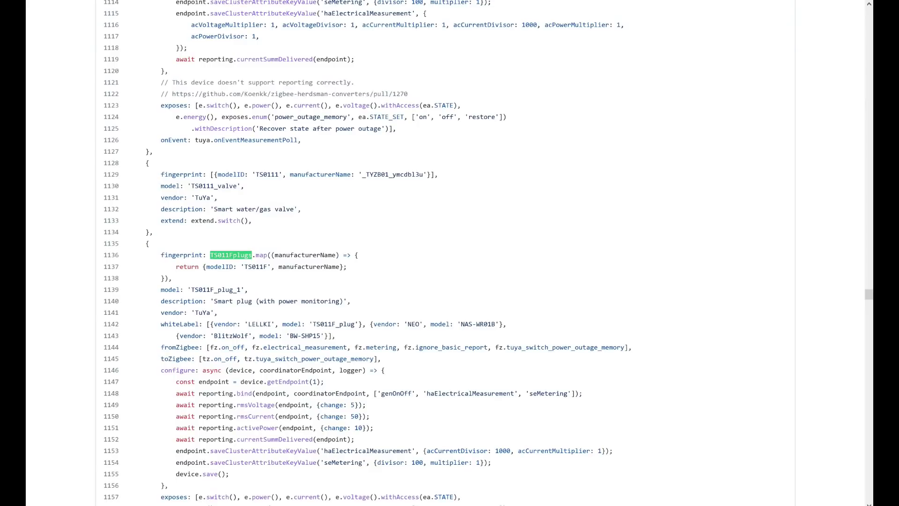
{"action": "scroll", "coordinate": [234, 374], "scroll_direction": "down", "scroll_amount": 1}
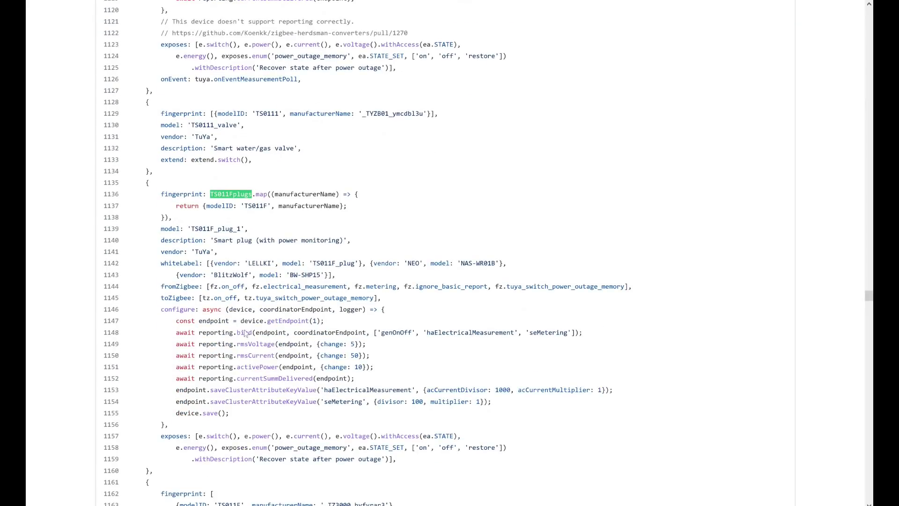
{"action": "left_click_drag", "start_coordinate": [214, 240], "coordinate": [342, 239]}
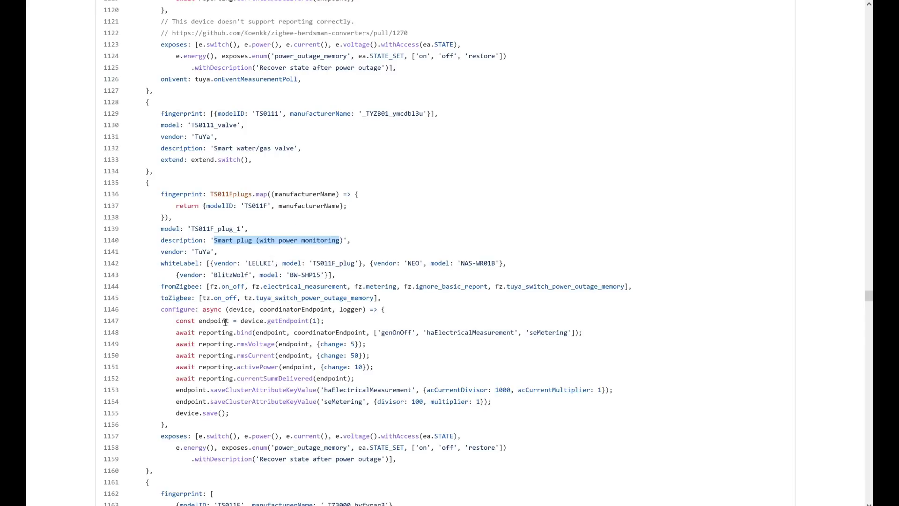
{"action": "left_click_drag", "start_coordinate": [156, 471], "coordinate": [135, 196]}
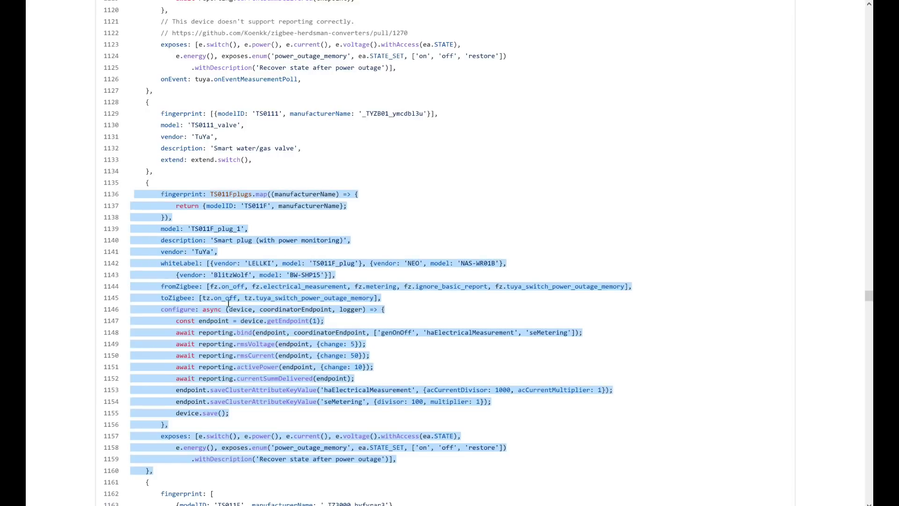
Step: Switch to the external converter _TZ3000_gjnozsaz.js in the file editor and examine its fingerprint's modelID and manufacturerName
{"action": "mouse_move", "coordinate": [218, 4]}
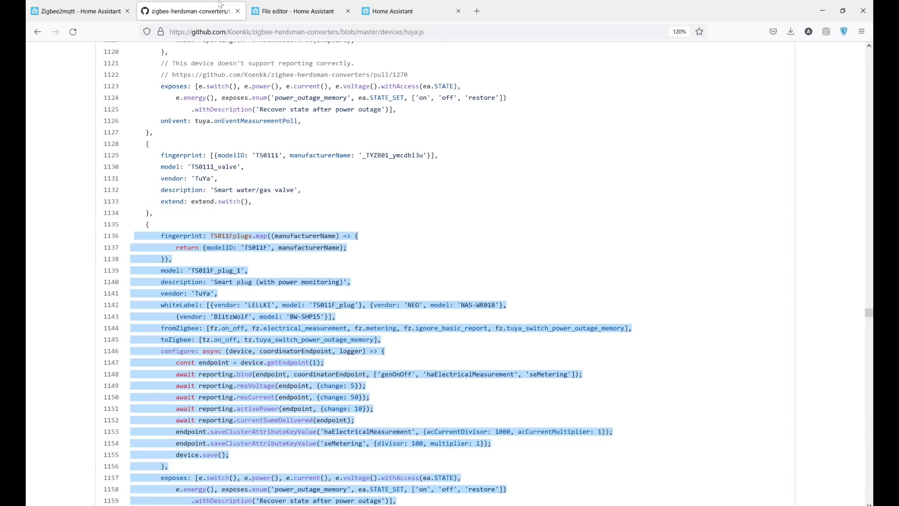
{"action": "left_click", "coordinate": [278, 9]}
{"action": "left_click", "coordinate": [390, 192]}
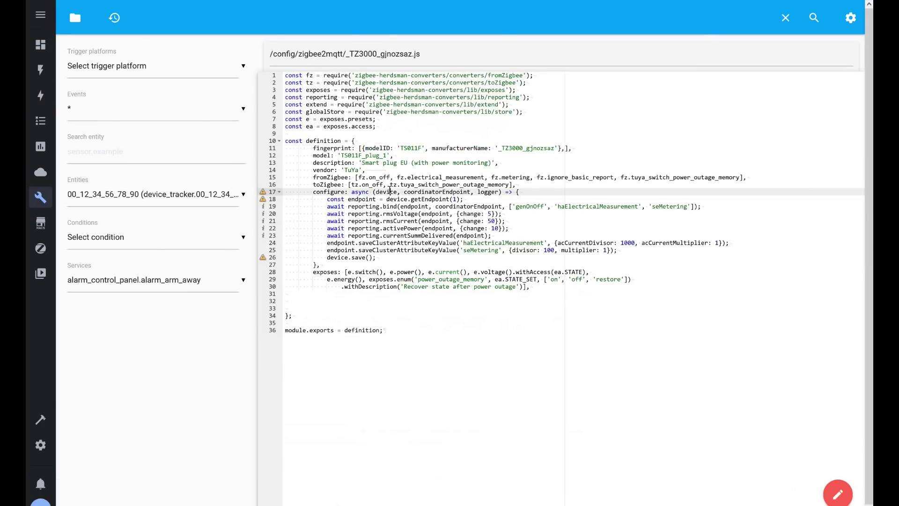
{"action": "left_click_drag", "start_coordinate": [401, 148], "coordinate": [419, 148]}
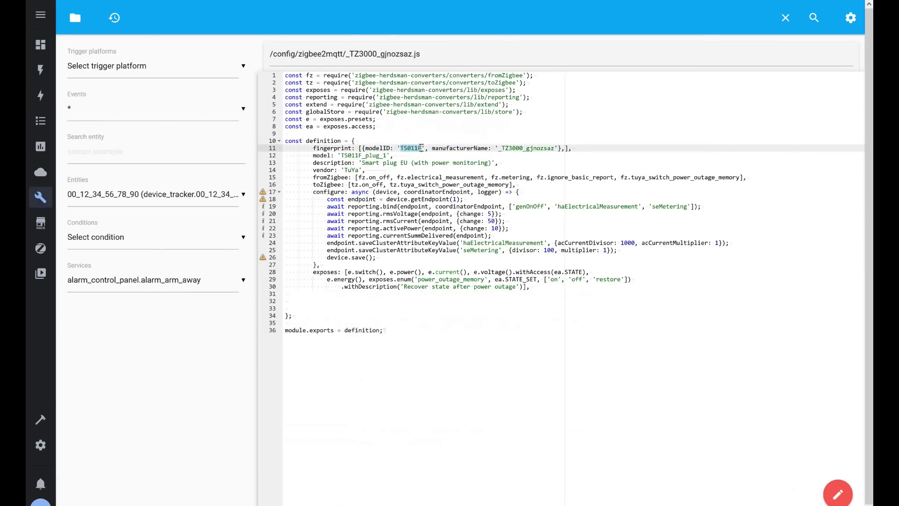
{"action": "left_click_drag", "start_coordinate": [498, 148], "coordinate": [555, 148]}
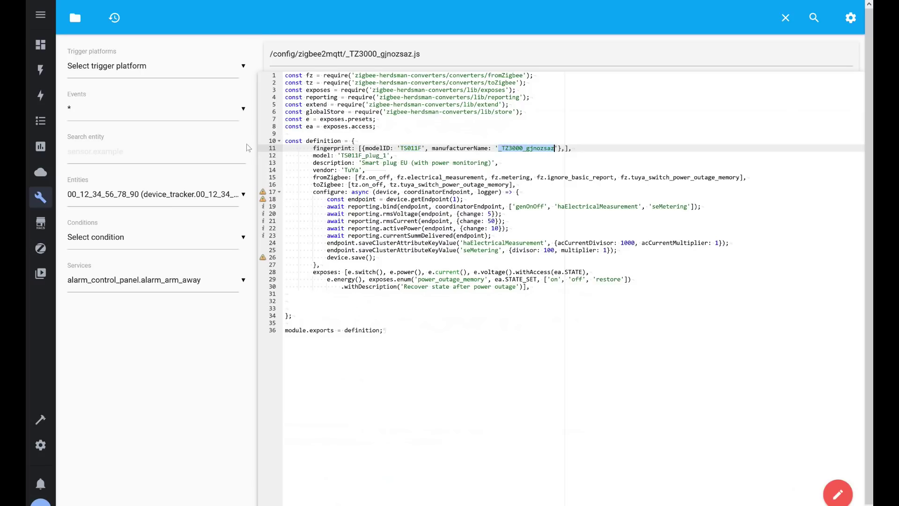
Step: Return to Zigbee2MQTT and check the unnamed TS011F_plug_1 device's Zigbee model and manufacturer name against the converter's fingerprint
{"action": "left_click", "coordinate": [96, 5]}
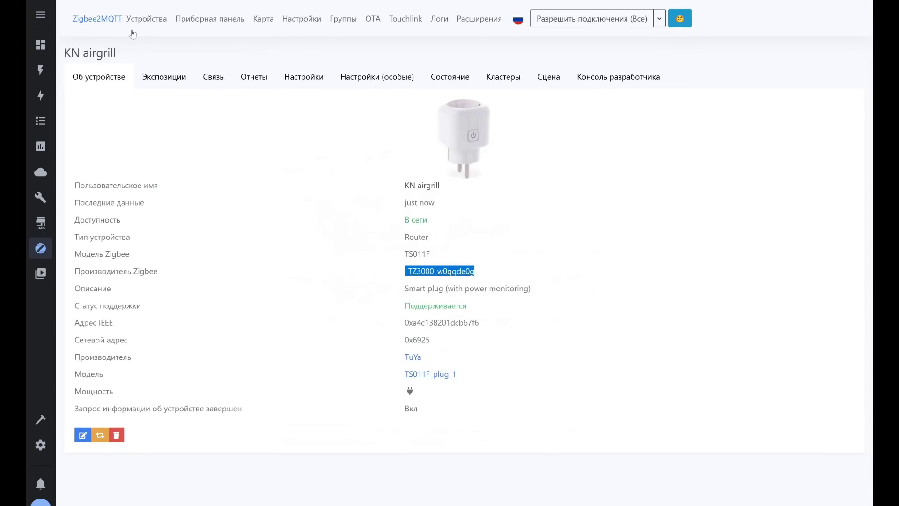
{"action": "left_click", "coordinate": [143, 20]}
{"action": "left_click", "coordinate": [170, 123]}
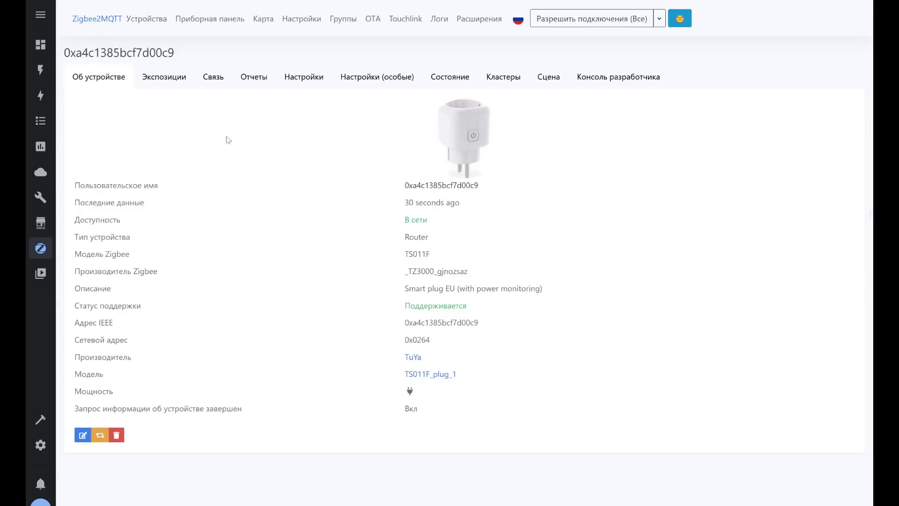
{"action": "left_click_drag", "start_coordinate": [402, 276], "coordinate": [473, 278]}
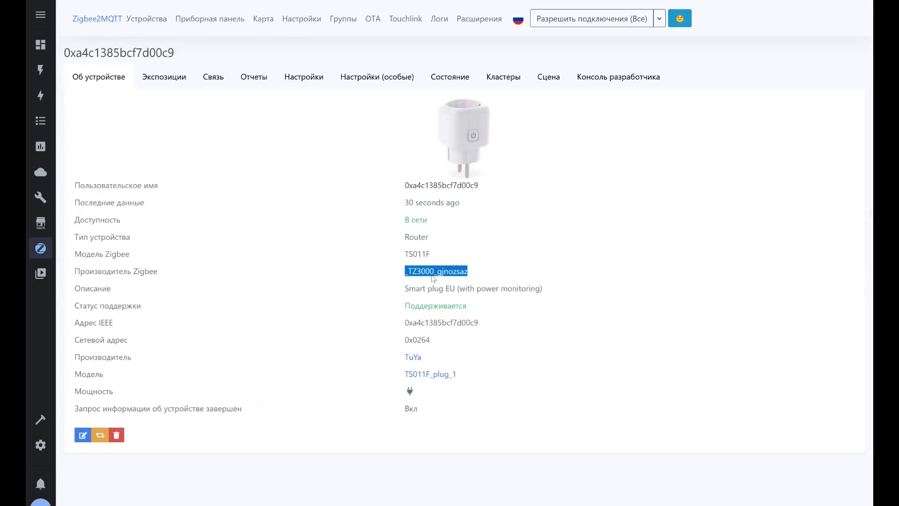
{"action": "left_click_drag", "start_coordinate": [400, 255], "coordinate": [487, 275]}
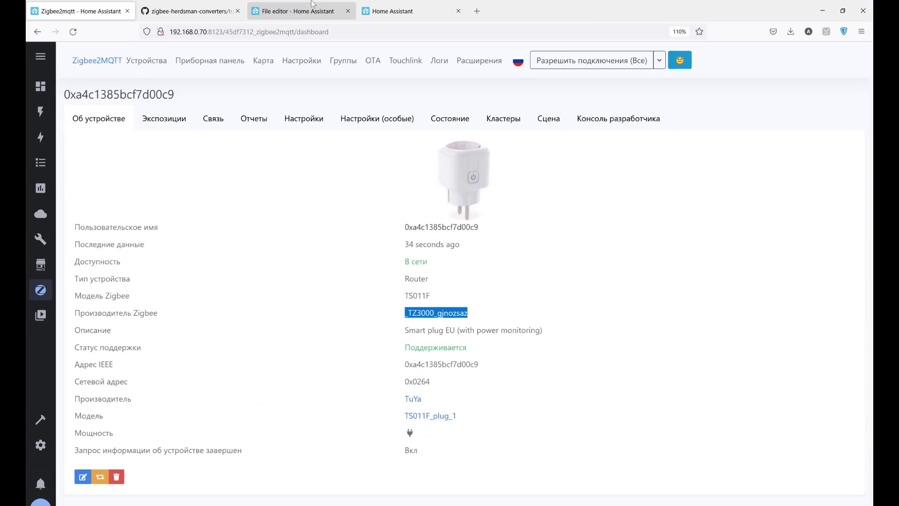
Step: Switch to the file editor and examine _TZ3000_gjnozsaz.js, highlighting its modelID, manufacturerName and the definition body from fingerprint through exposes
{"action": "left_click", "coordinate": [311, 6]}
{"action": "left_click_drag", "start_coordinate": [401, 148], "coordinate": [422, 148]}
{"action": "left_click_drag", "start_coordinate": [499, 149], "coordinate": [554, 149]}
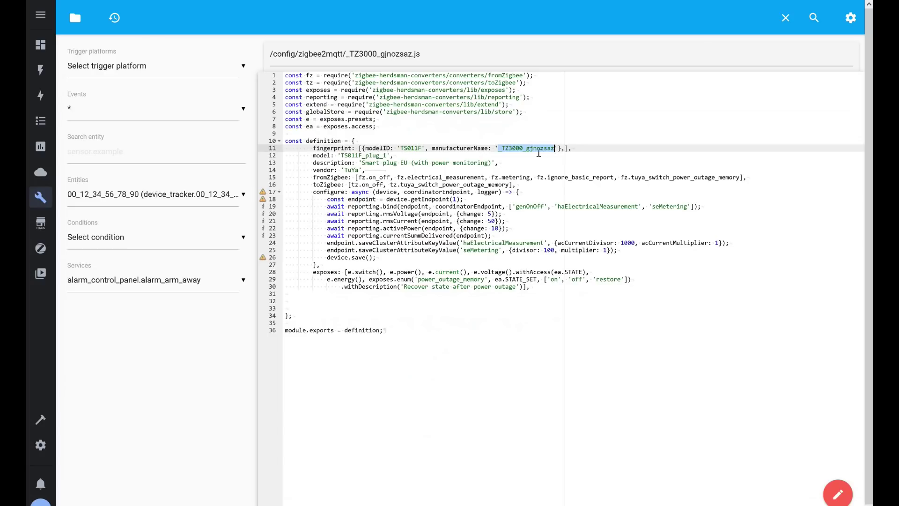
{"action": "left_click_drag", "start_coordinate": [553, 290], "coordinate": [235, 150]}
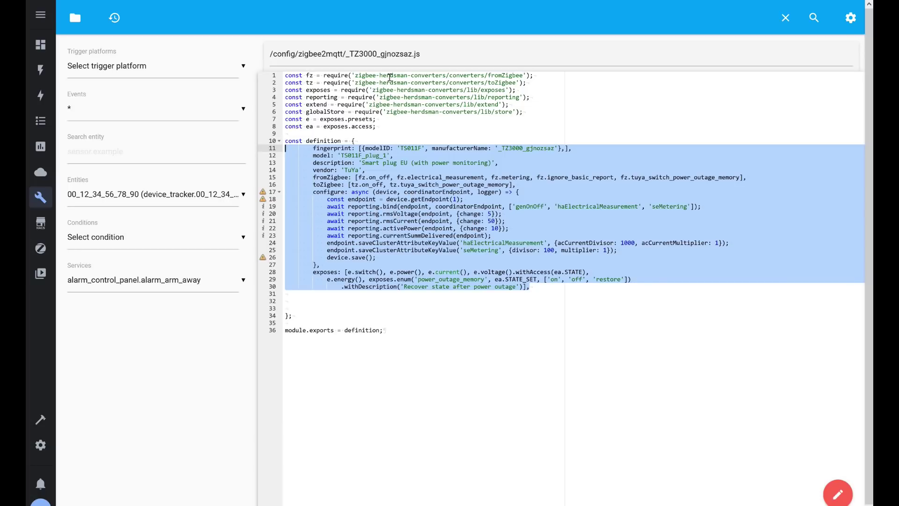
Step: Compare the converter's file name _TZ3000_gjnozsaz.js with its manufacturerName and open the file browser to view its folder
{"action": "left_click_drag", "start_coordinate": [346, 55], "coordinate": [421, 55]}
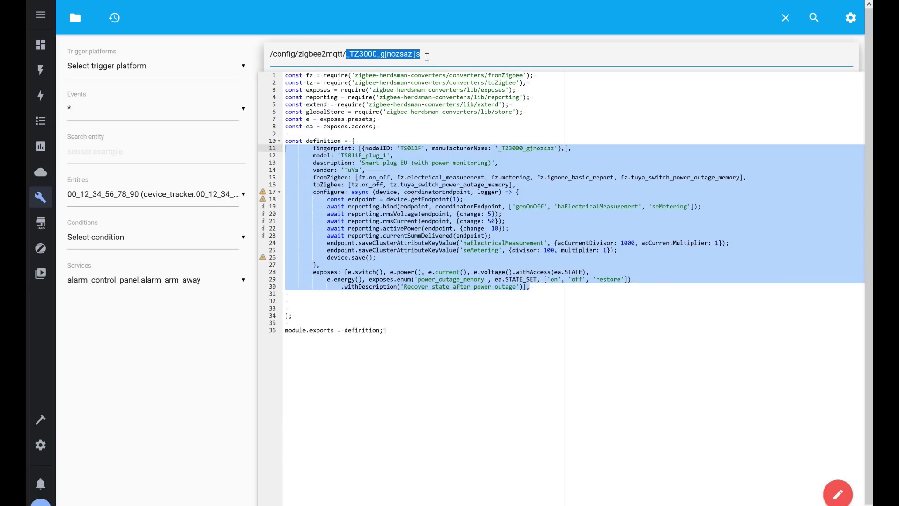
{"action": "left_click", "coordinate": [520, 148]}
{"action": "left_click_drag", "start_coordinate": [502, 148], "coordinate": [554, 149]}
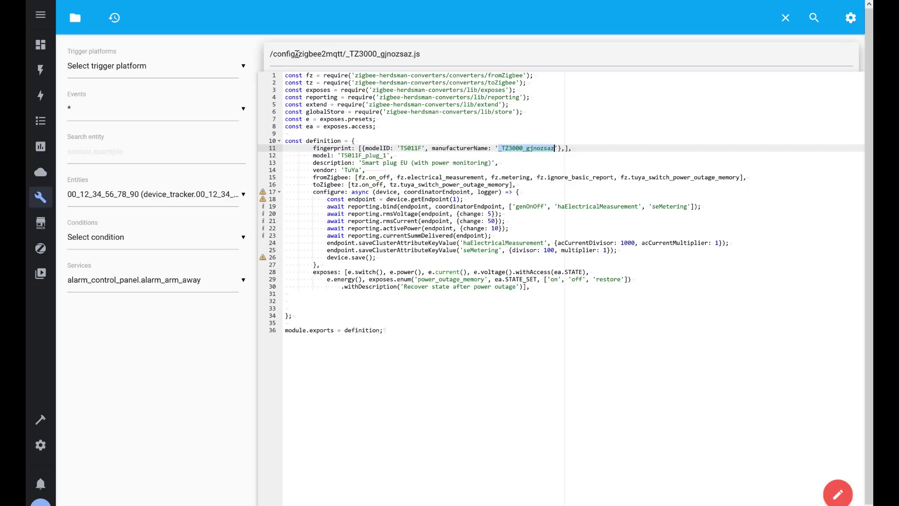
{"action": "left_click", "coordinate": [75, 17]}
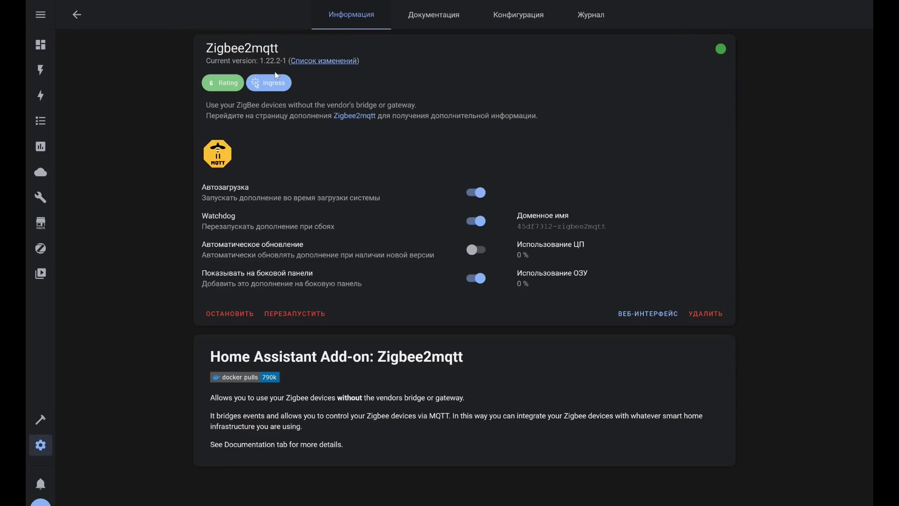
Step: Open the Zigbee2mqtt add-on's configuration and highlight the _TZ3000_gjnozsaz.js entry under external_converters
{"action": "left_click", "coordinate": [514, 17]}
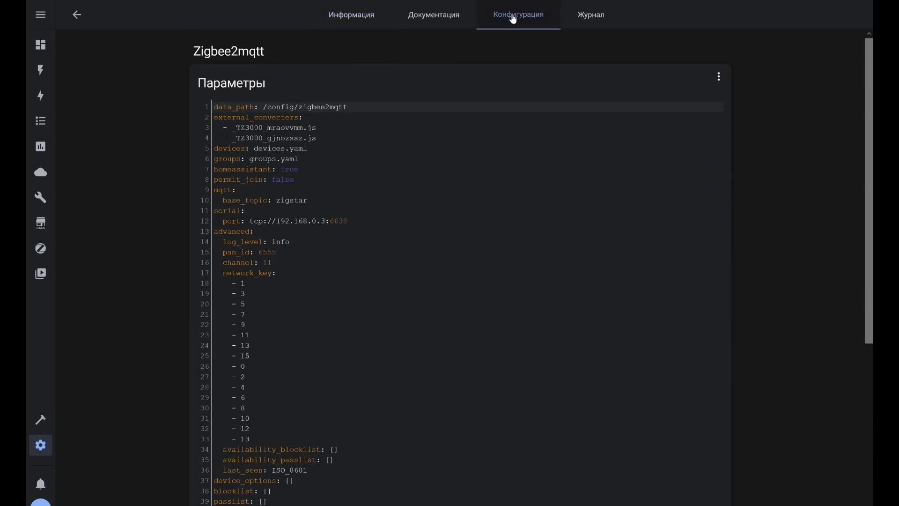
{"action": "left_click_drag", "start_coordinate": [323, 141], "coordinate": [214, 141]}
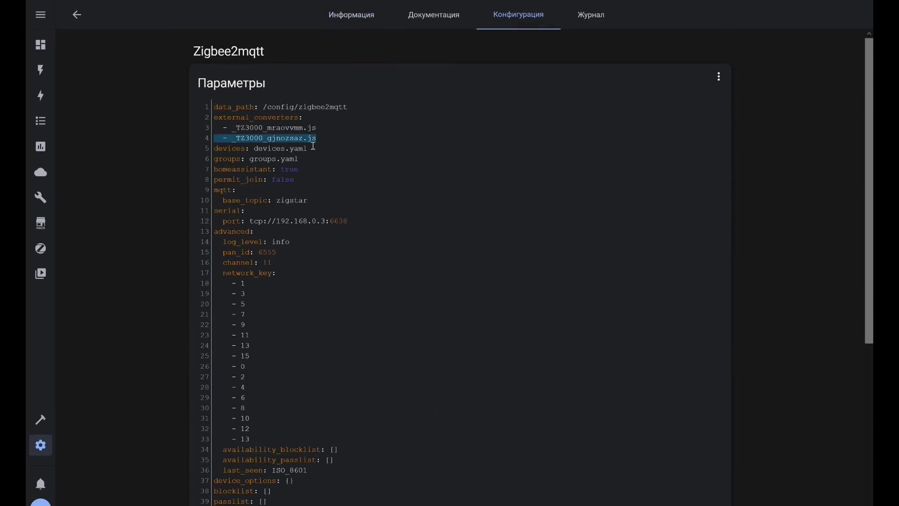
Step: Return to the TS011F_plug_1 device page in Zigbee2MQTT and highlight its description, Smart plug EU (with power monitoring)
{"action": "mouse_move", "coordinate": [304, 1]}
{"action": "left_click", "coordinate": [80, 12]}
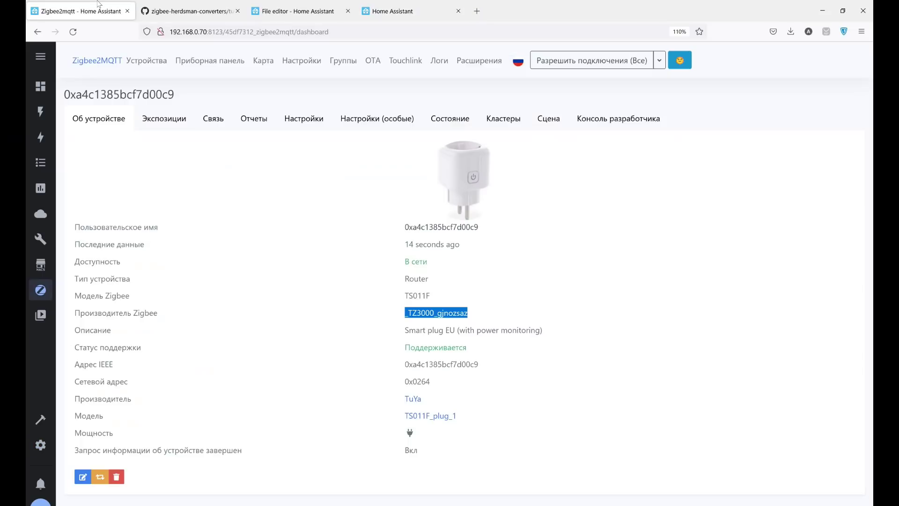
{"action": "left_click", "coordinate": [452, 239]}
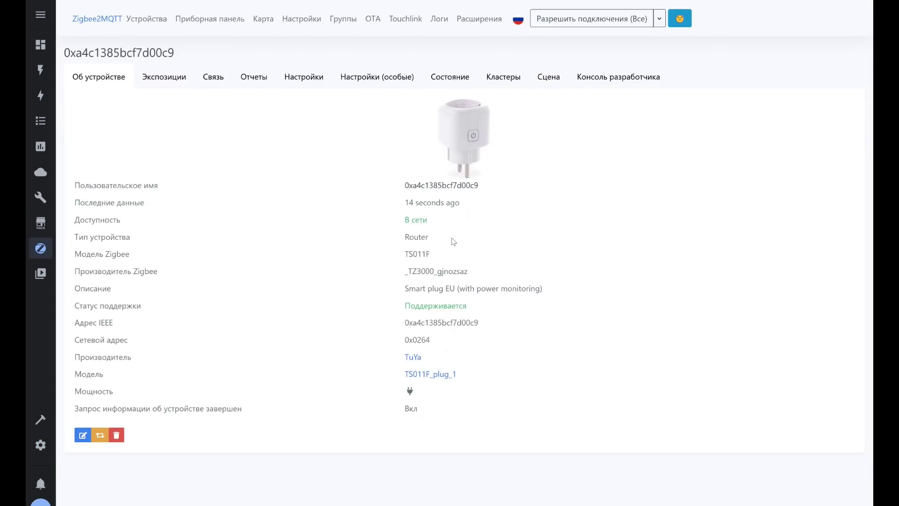
{"action": "left_click_drag", "start_coordinate": [461, 289], "coordinate": [540, 289]}
{"action": "left_click_drag", "start_coordinate": [406, 289], "coordinate": [543, 290]}
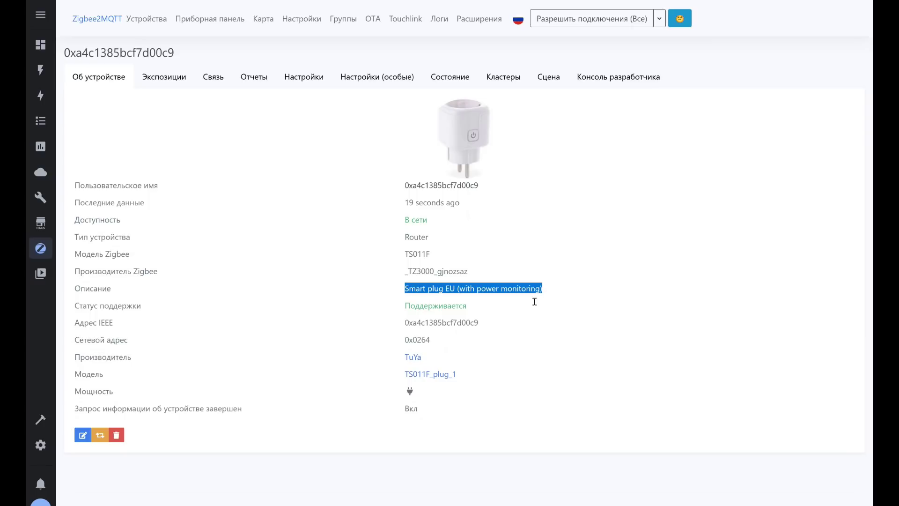
Step: Show the plug's exposed values and switch it on and off three times to test its power and current reporting, leaving it off
{"action": "left_click", "coordinate": [164, 77]}
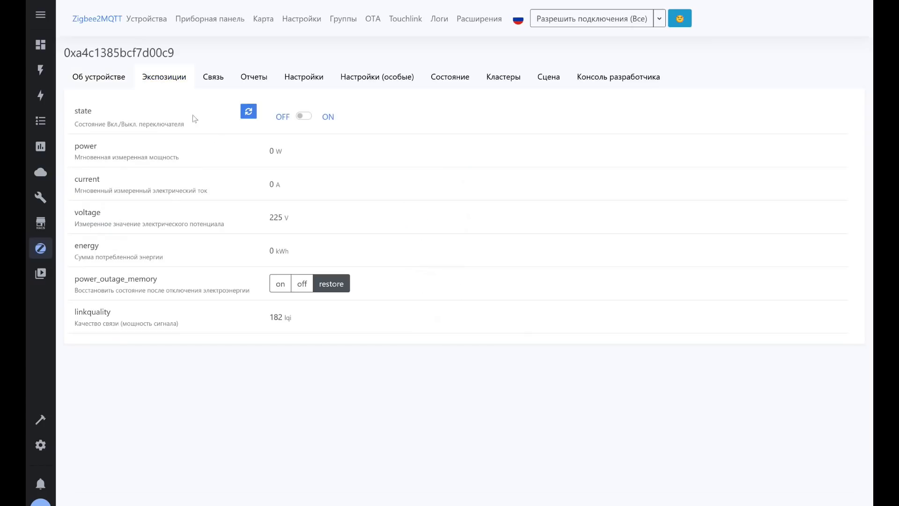
{"action": "left_click", "coordinate": [329, 117]}
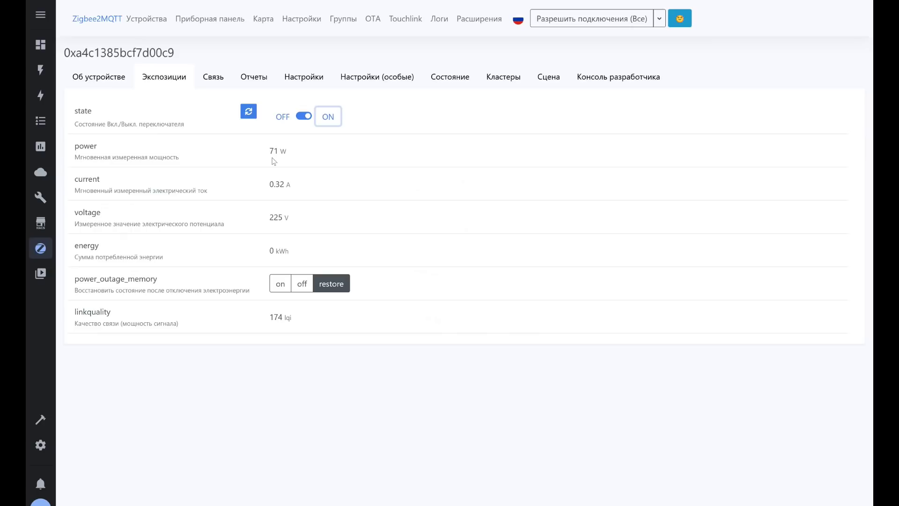
{"action": "left_click", "coordinate": [282, 120]}
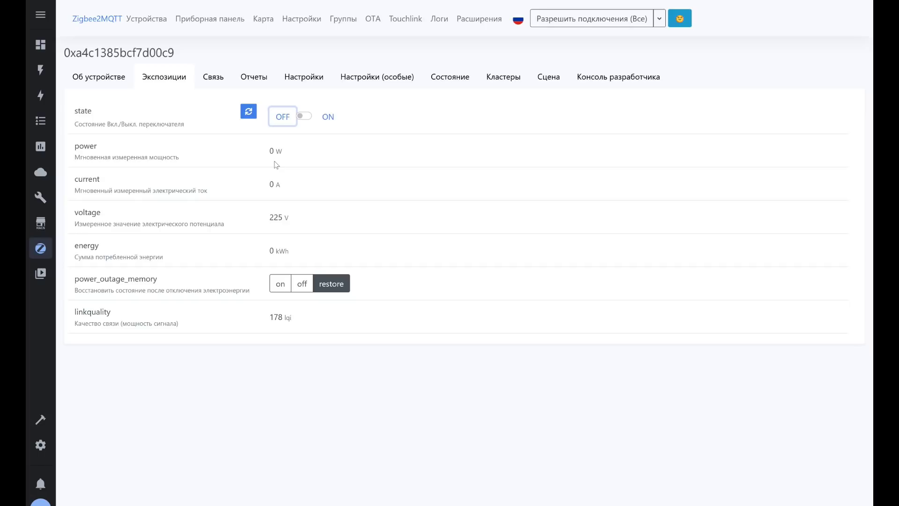
{"action": "left_click", "coordinate": [327, 119]}
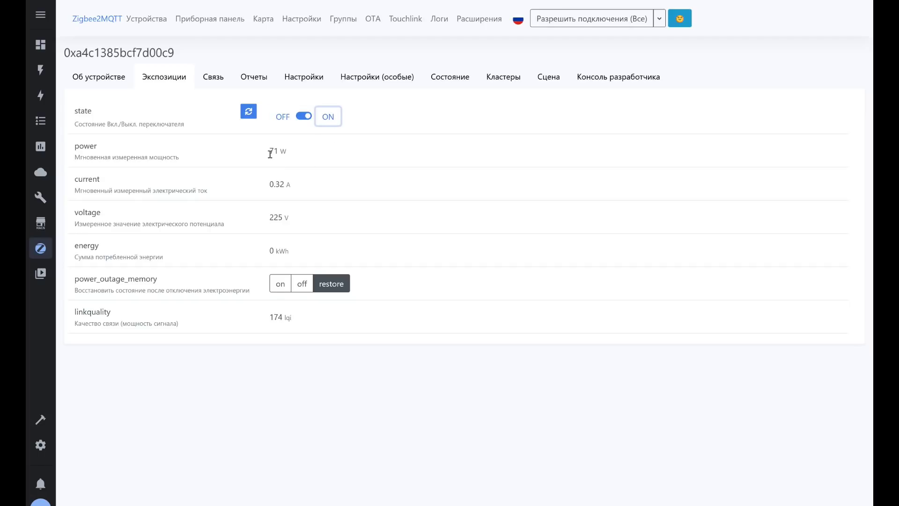
{"action": "left_click", "coordinate": [281, 121]}
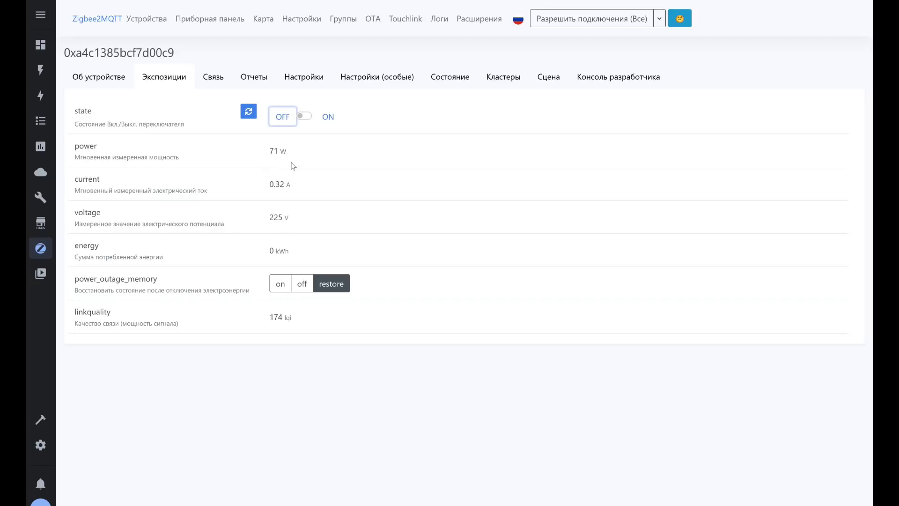
{"action": "left_click", "coordinate": [327, 118]}
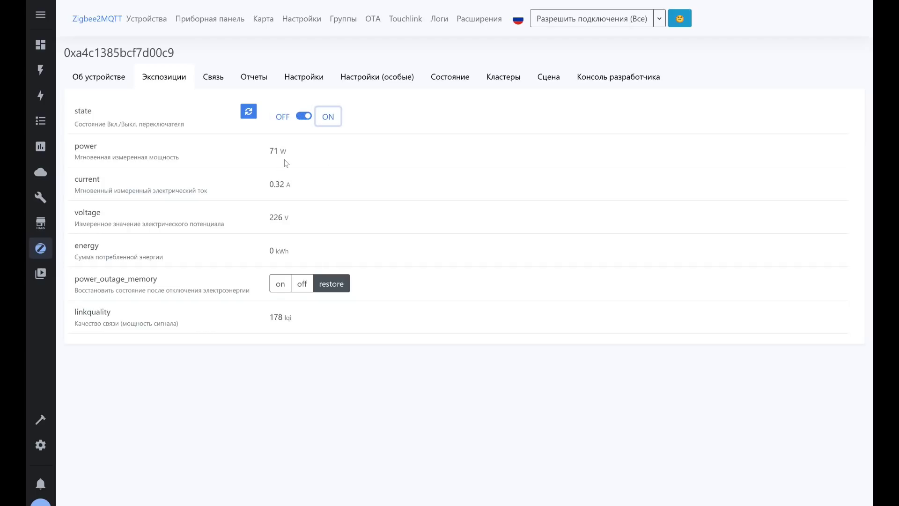
{"action": "left_click", "coordinate": [283, 117]}
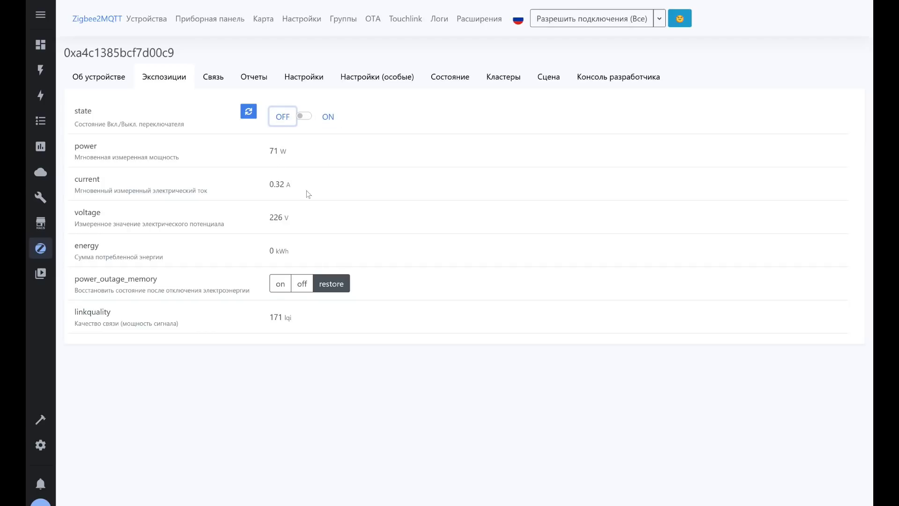